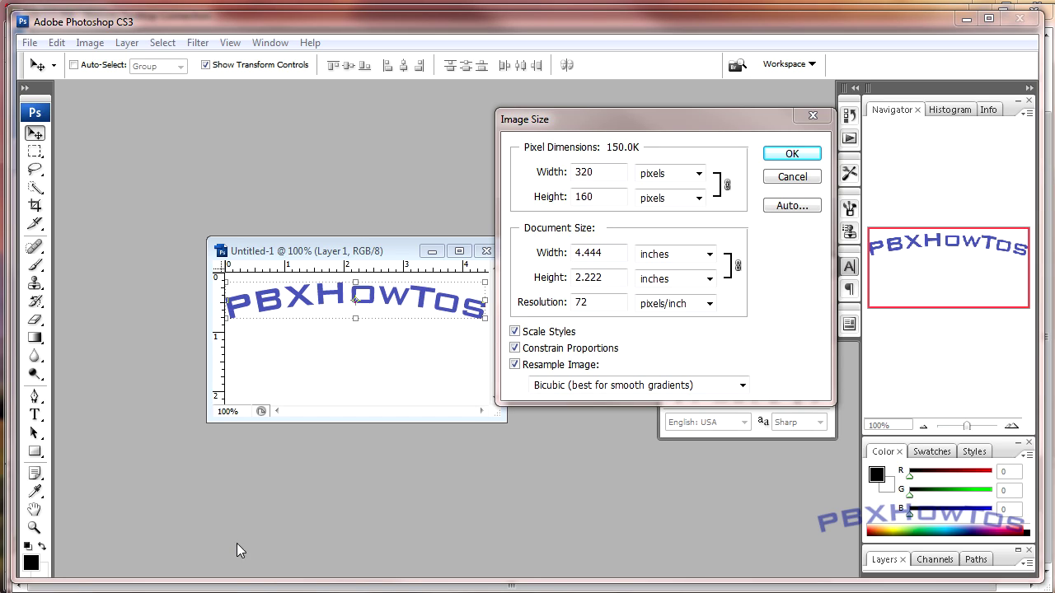
# - Bring the Image Size settings forward to confirm the banner is 320 × 160 pixels
pyautogui.click(350, 253)
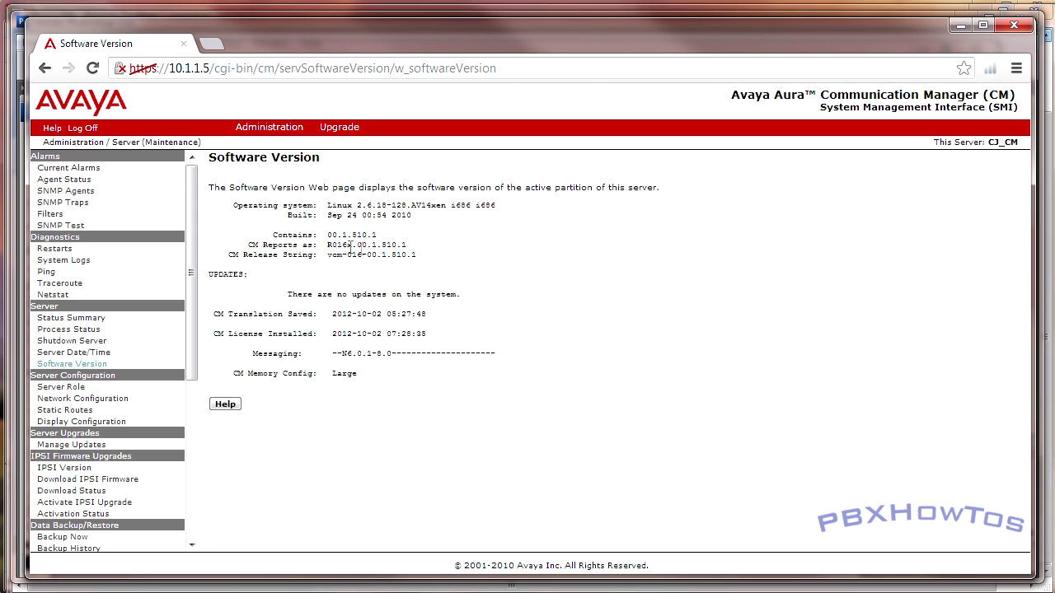
# - Minimize the Communication Manager SMI window to reveal the Avaya Support download notes
pyautogui.click(961, 27)
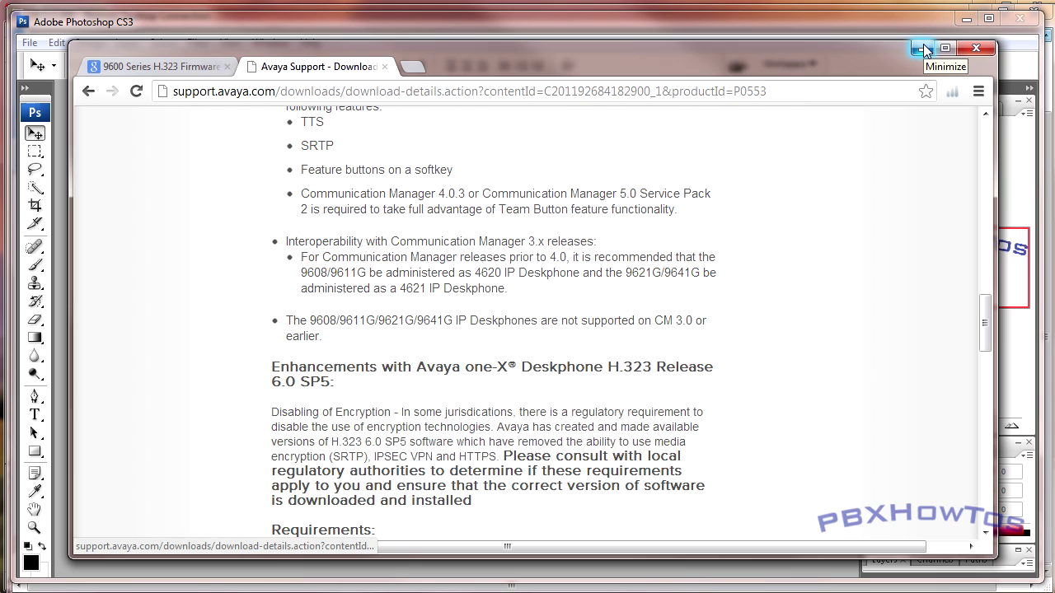
# - Minimize the Avaya Support browser to get back to Photoshop's Image Size dialog
pyautogui.click(923, 46)
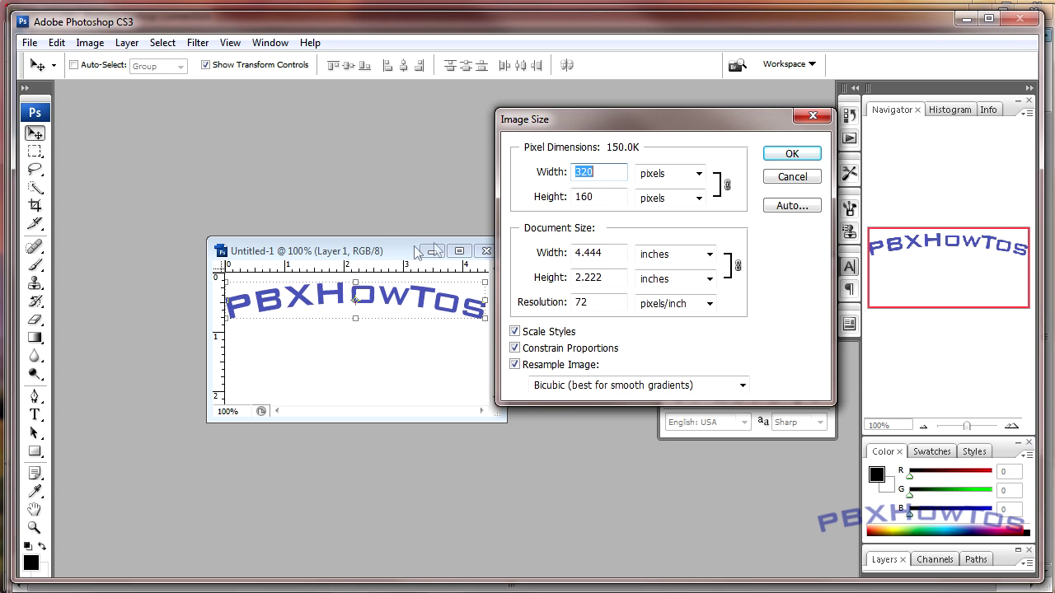
# - Move the Image Size dialog aside, check the Height value, and launch Microsoft Paint
pyautogui.moveTo(657, 118)
pyautogui.mouseDown()
pyautogui.moveTo(692, 188)
pyautogui.moveTo(666, 193)
pyautogui.moveTo(641, 146)
pyautogui.moveTo(648, 109)
pyautogui.mouseUp()
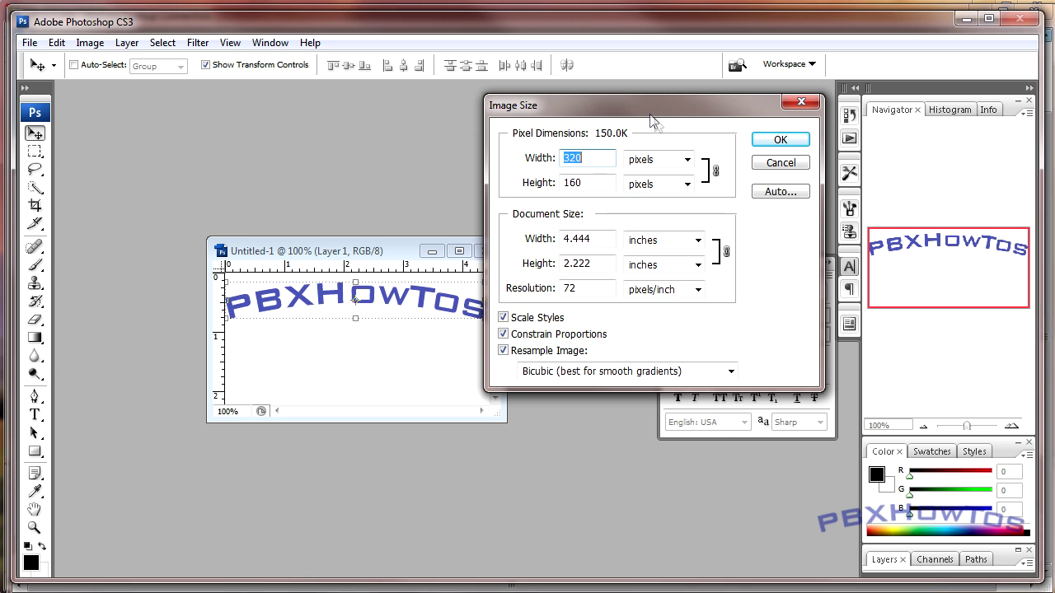
pyautogui.moveTo(651, 115); pyautogui.dragTo(695, 159)
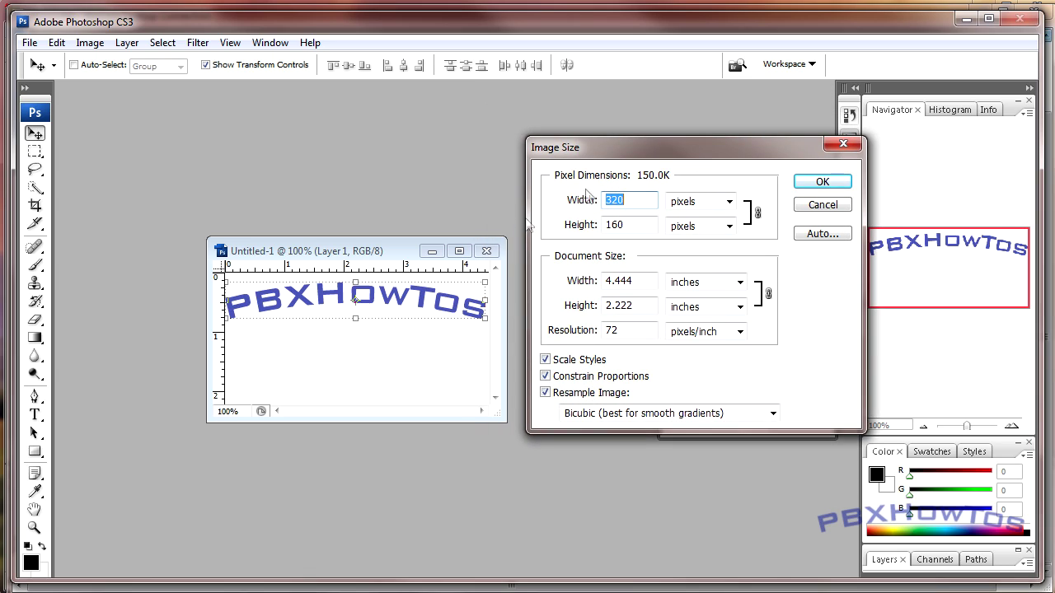
pyautogui.click(647, 222)
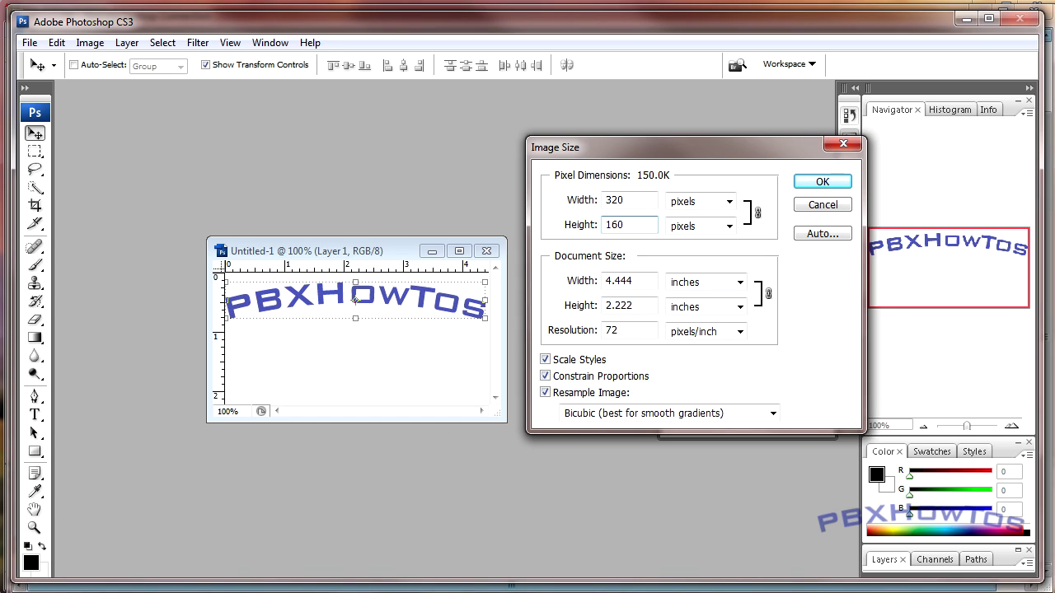
pyautogui.press('super')
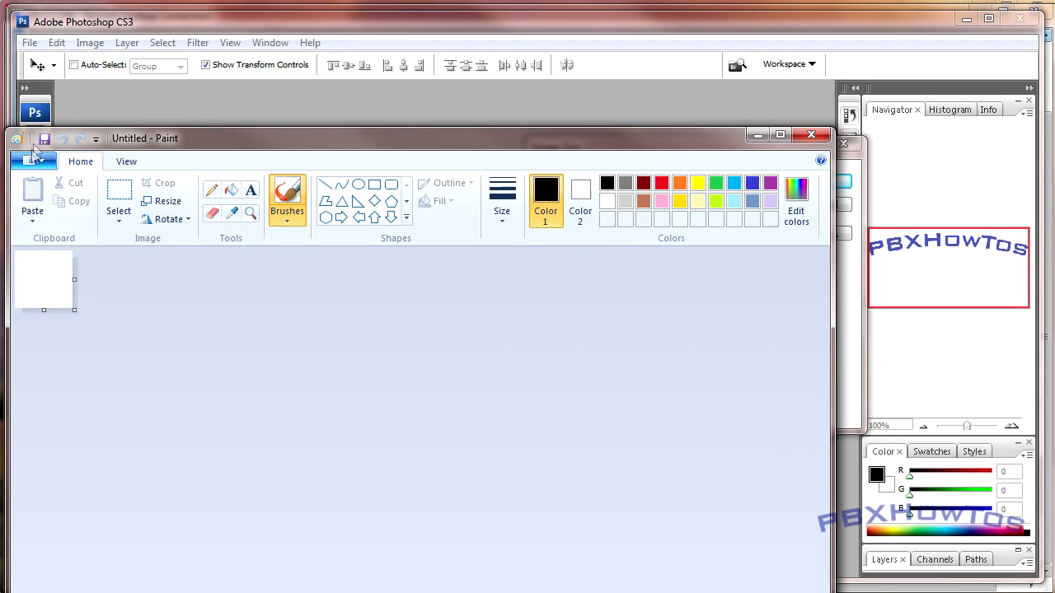
# - In Paint, bring up the File > Open picture browser and dismiss it without opening anything
pyautogui.click(41, 162)
pyautogui.click(64, 226)
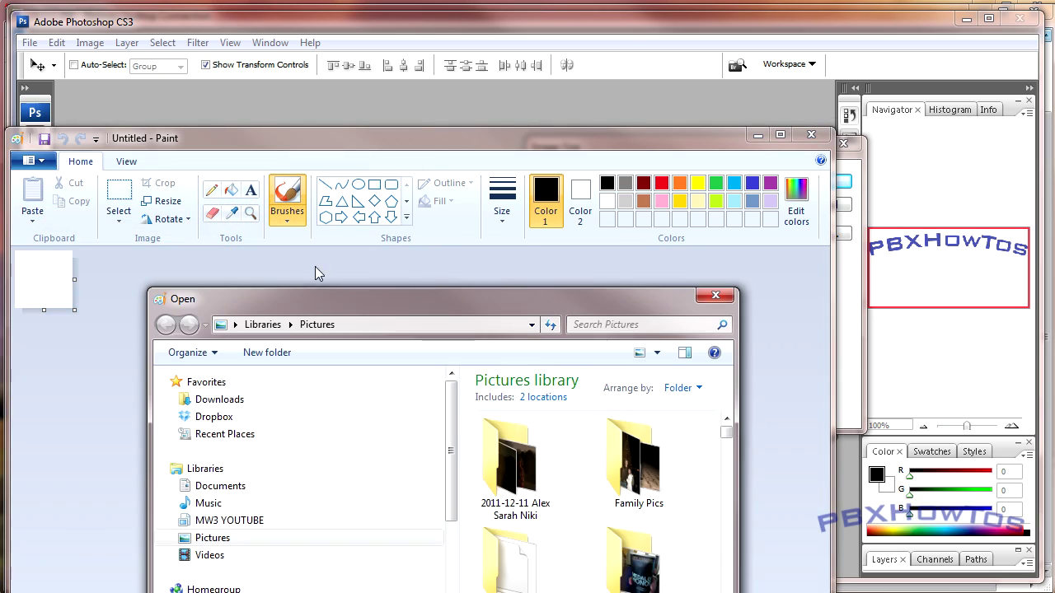
pyautogui.press('Escape')
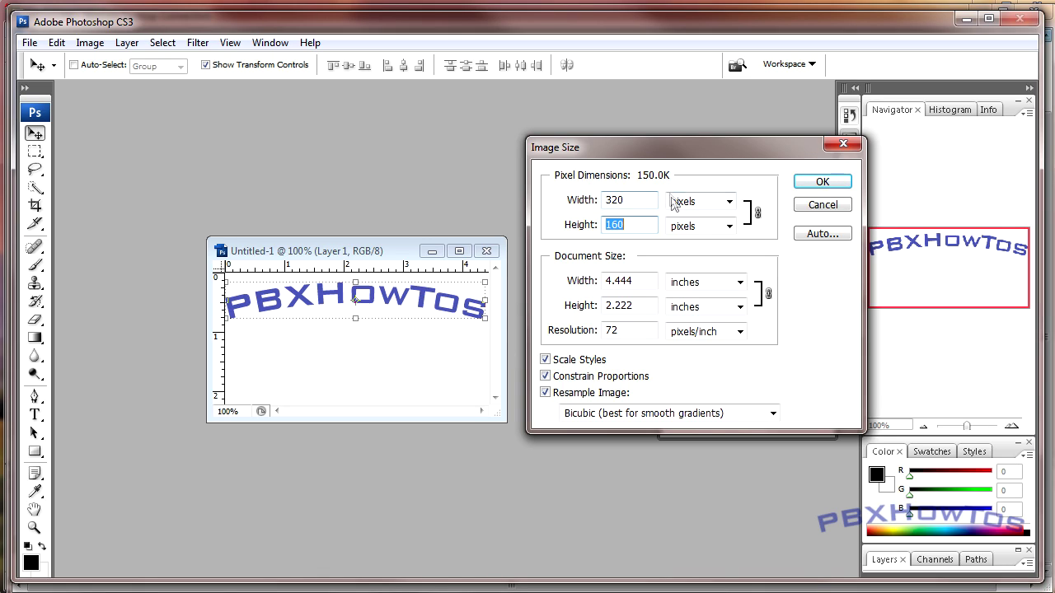
pyautogui.click(822, 206)
pyautogui.moveTo(367, 259); pyautogui.dragTo(467, 223)
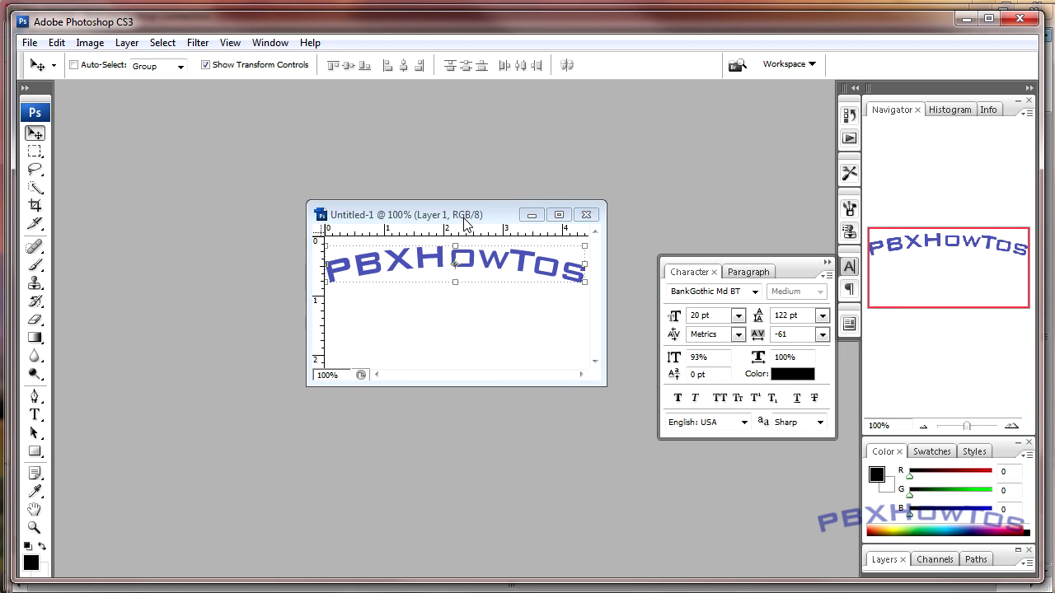
pyautogui.click(35, 415)
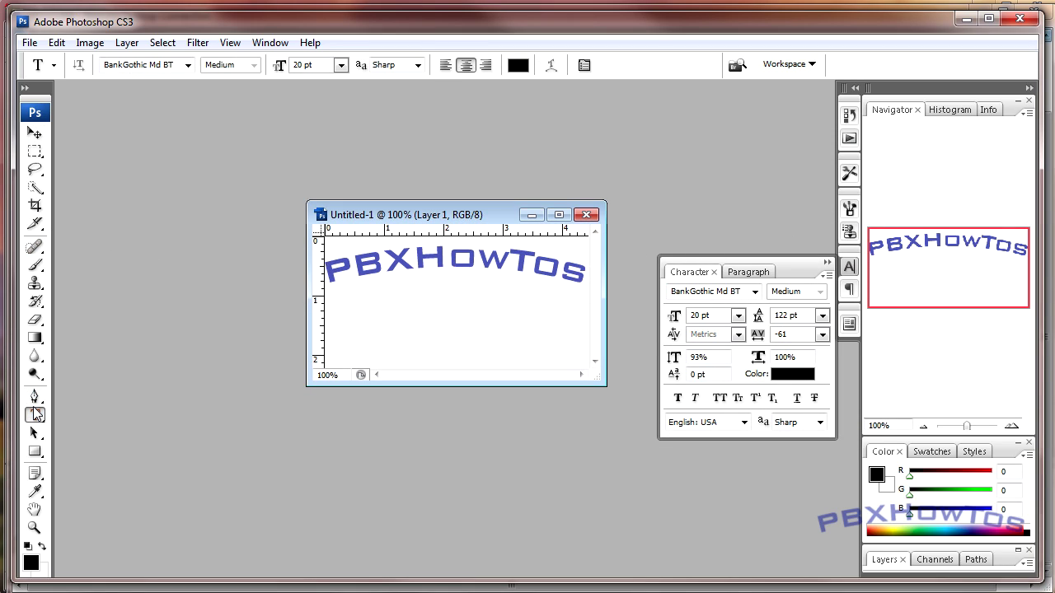
pyautogui.click(351, 332)
pyautogui.write('www.')
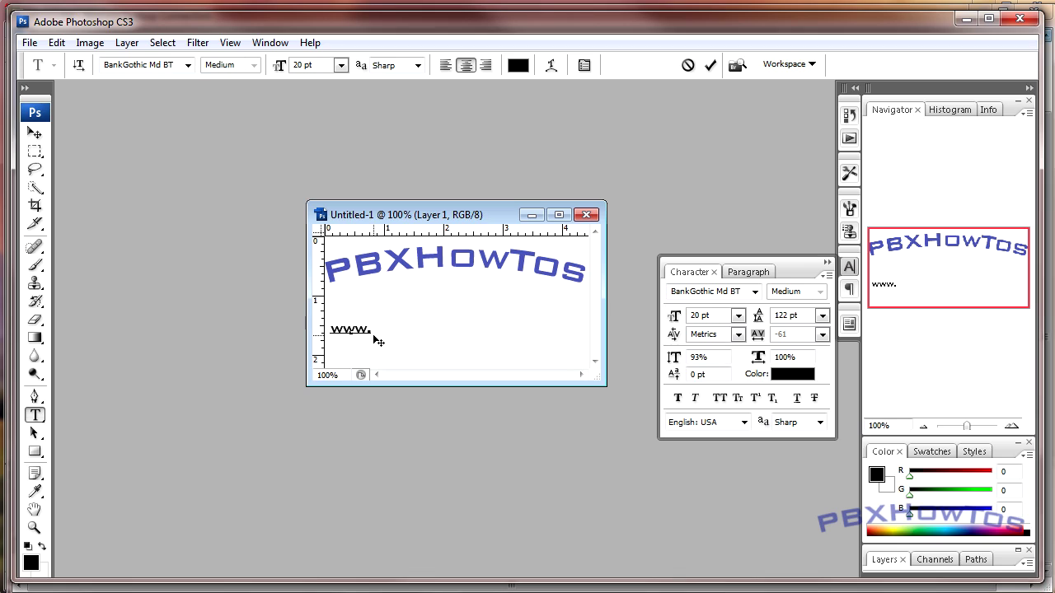
pyautogui.write('youtube.com')
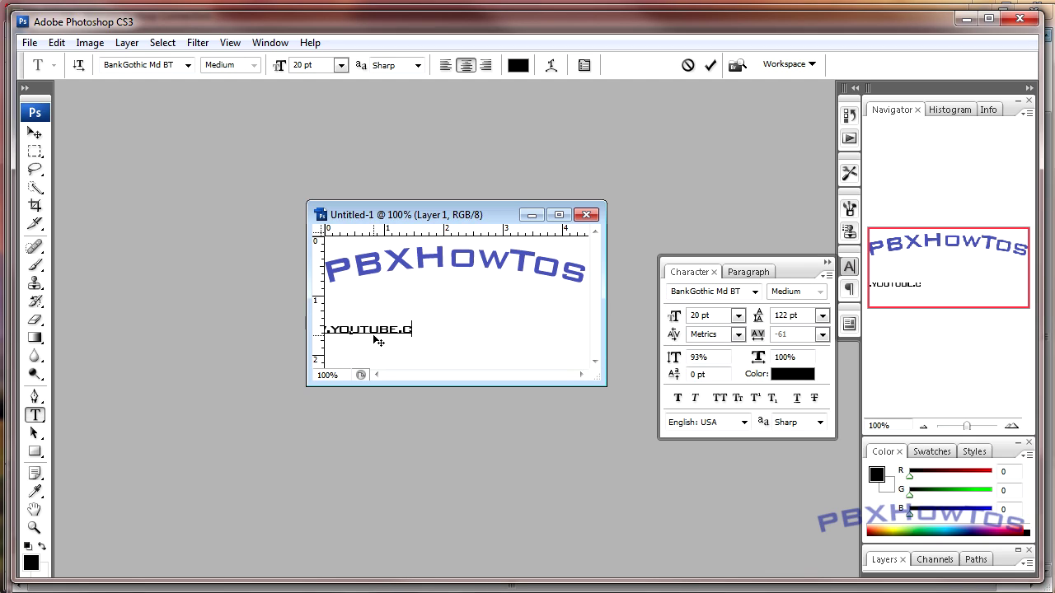
pyautogui.write('/pbxhow')
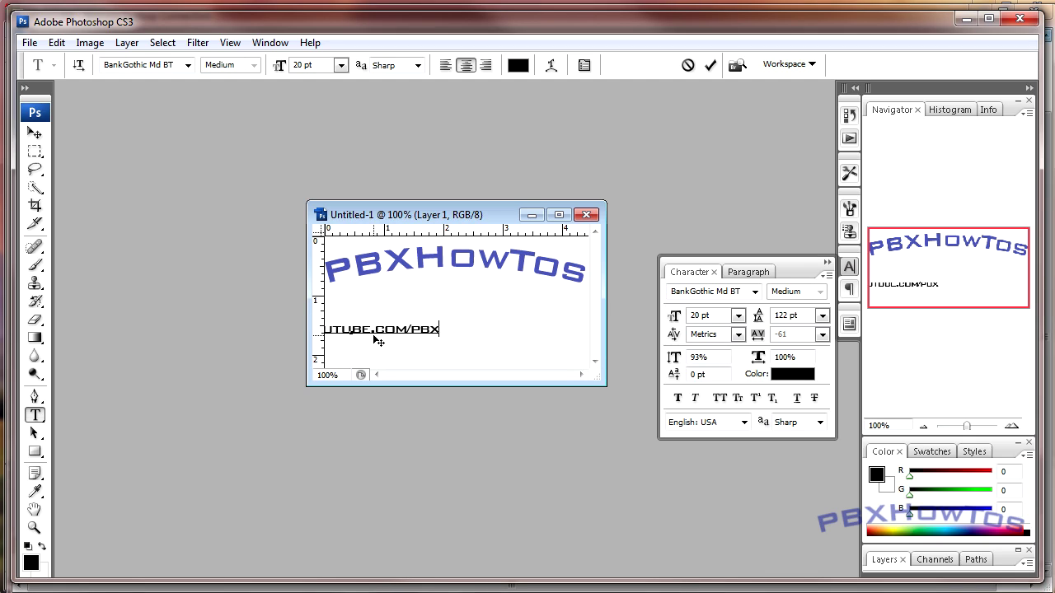
pyautogui.write('tos')
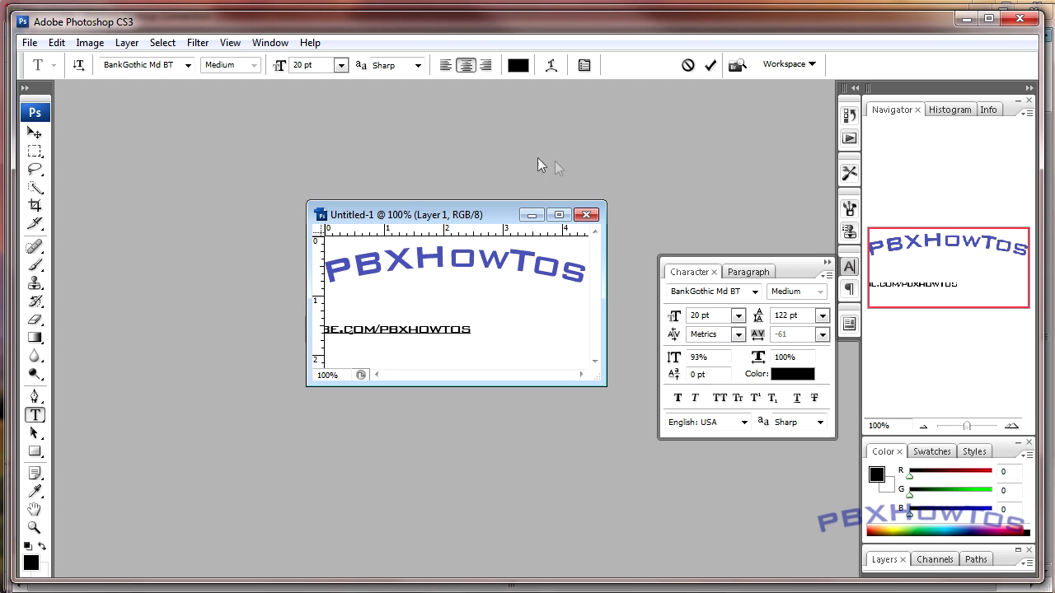
pyautogui.click(710, 66)
# - Move the URL text fully inside the banner canvas and show the Layers panel
pyautogui.click(34, 133)
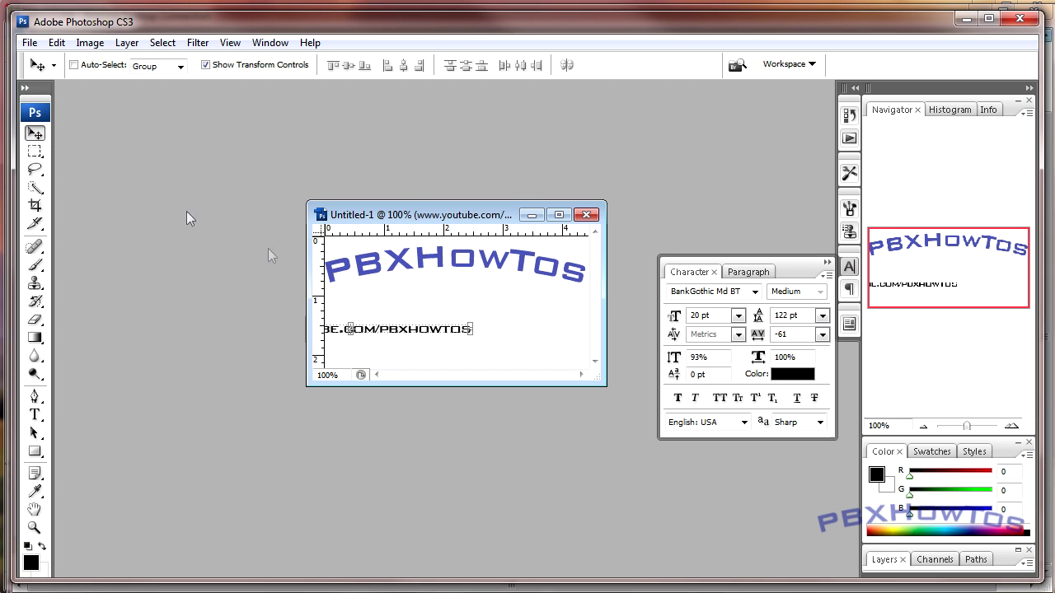
pyautogui.moveTo(423, 333); pyautogui.dragTo(525, 338)
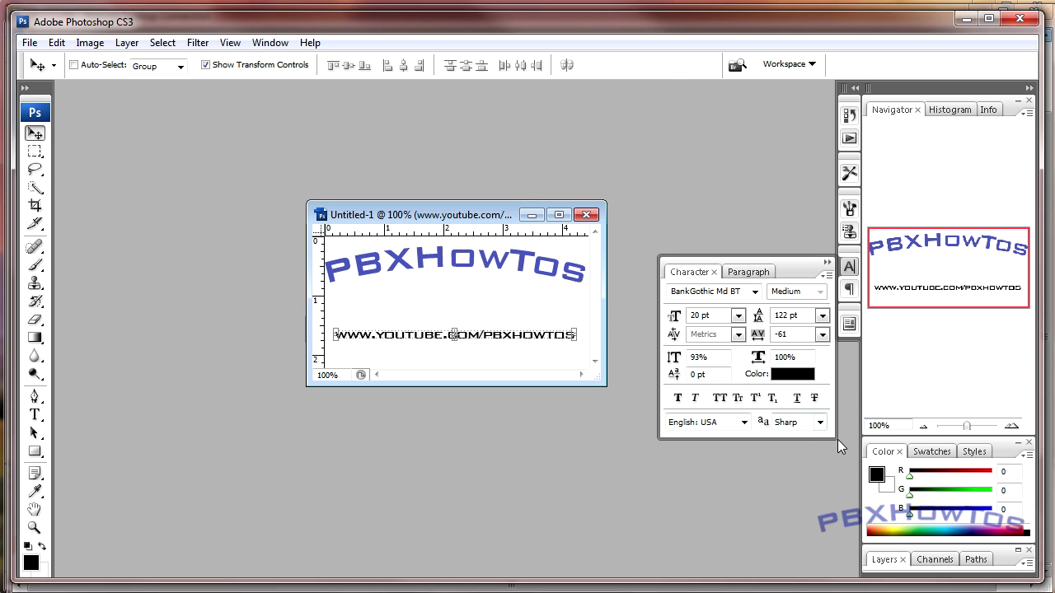
pyautogui.click(886, 561)
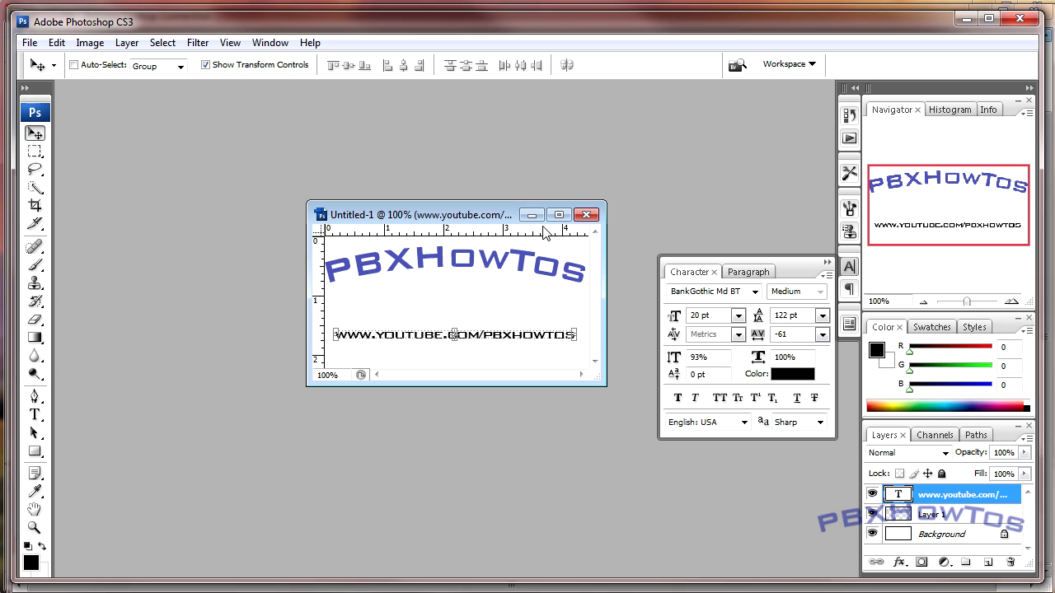
# - Start a Save As of the banner with JPEG chosen as the format
pyautogui.click(29, 43)
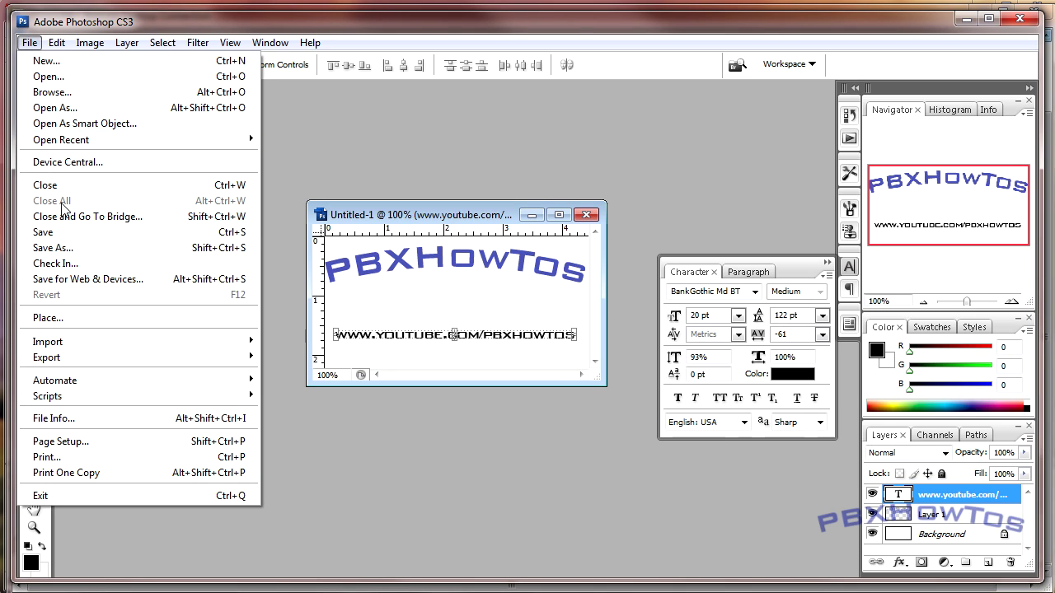
pyautogui.click(85, 247)
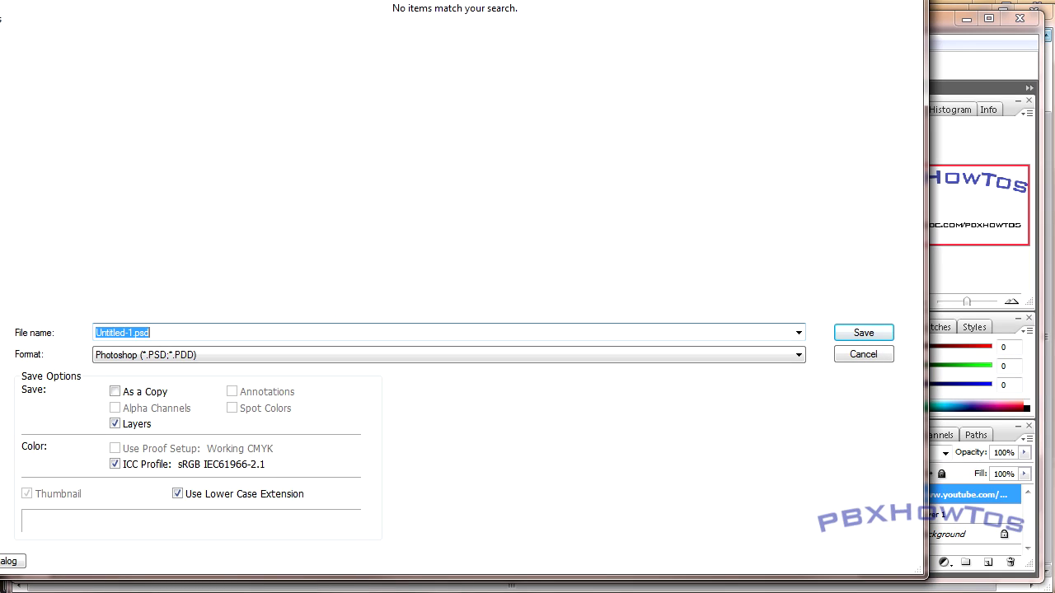
pyautogui.click(218, 354)
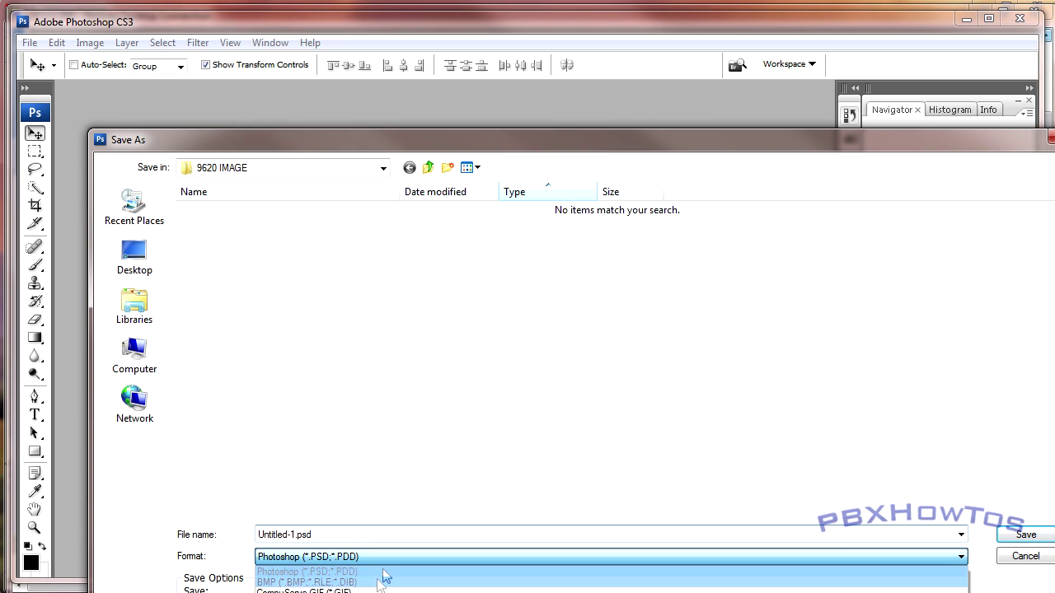
pyautogui.click(305, 589)
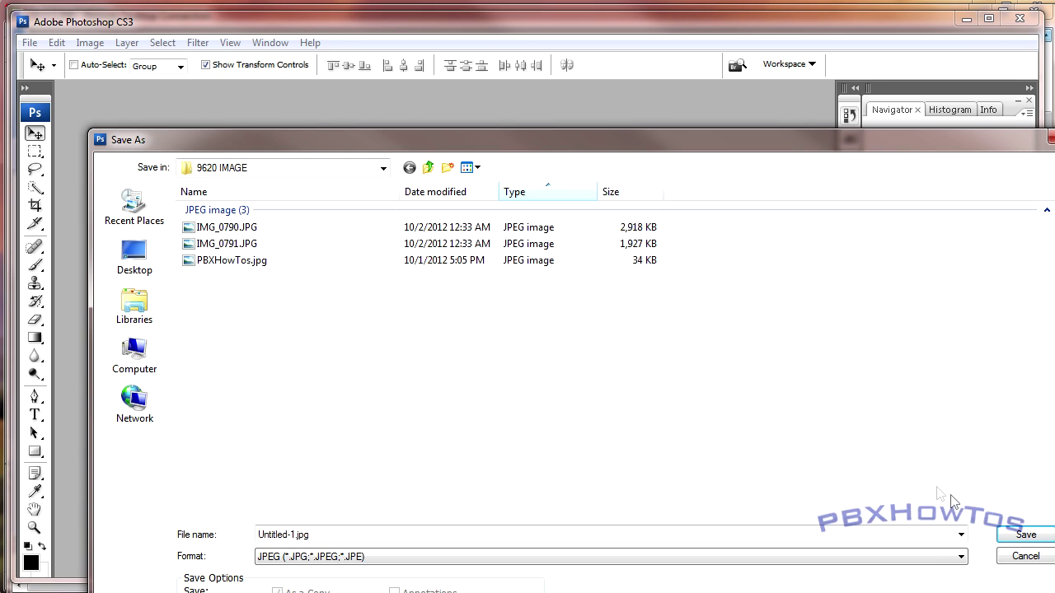
# - Select the PBXHowTos.jpg file name, then abandon the save and minimize Photoshop
pyautogui.click(239, 261)
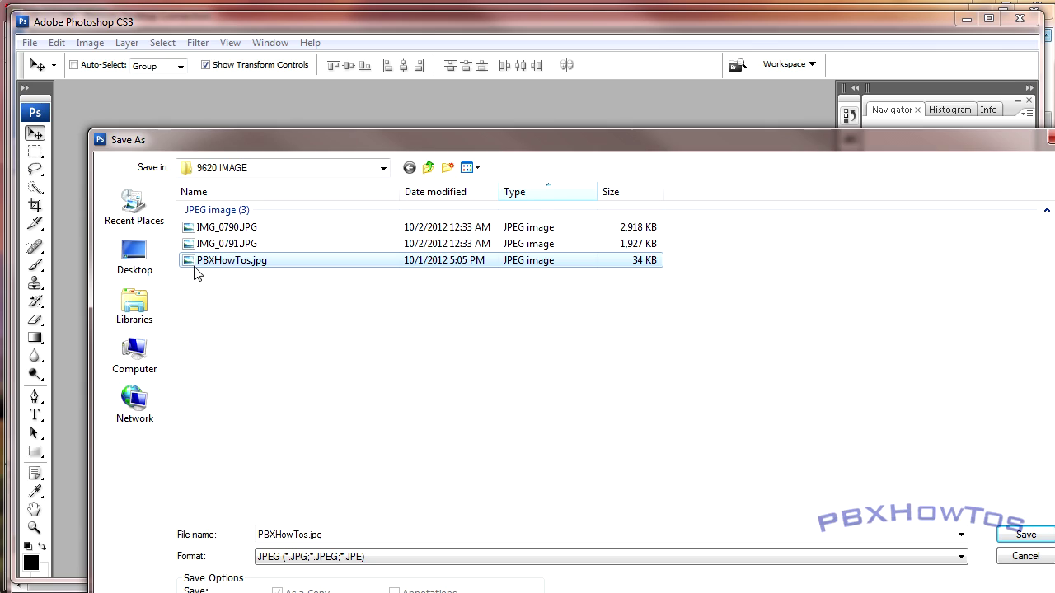
pyautogui.click(245, 260)
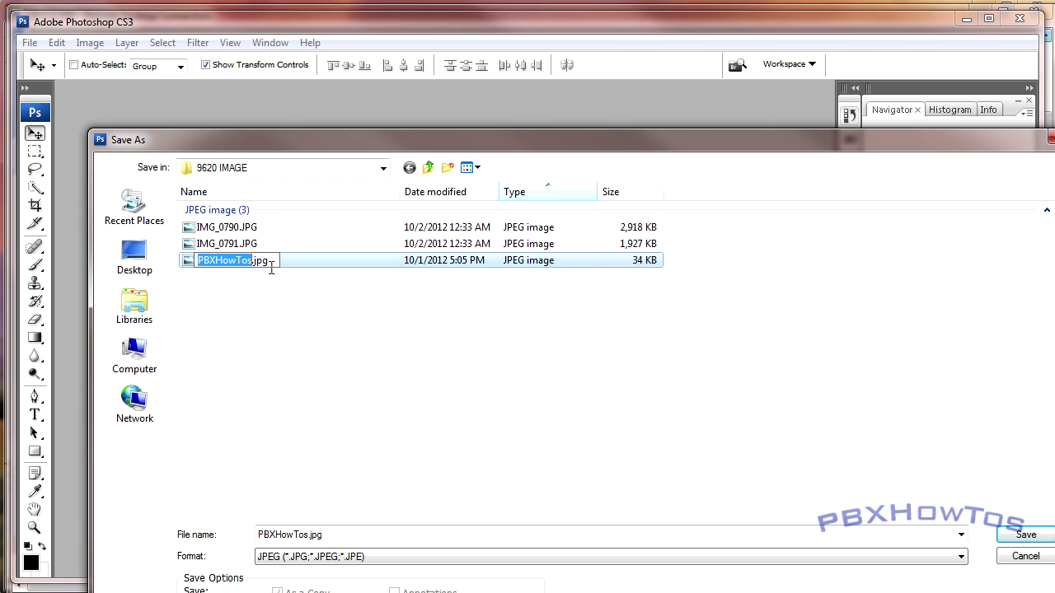
pyautogui.moveTo(273, 262); pyautogui.dragTo(200, 265)
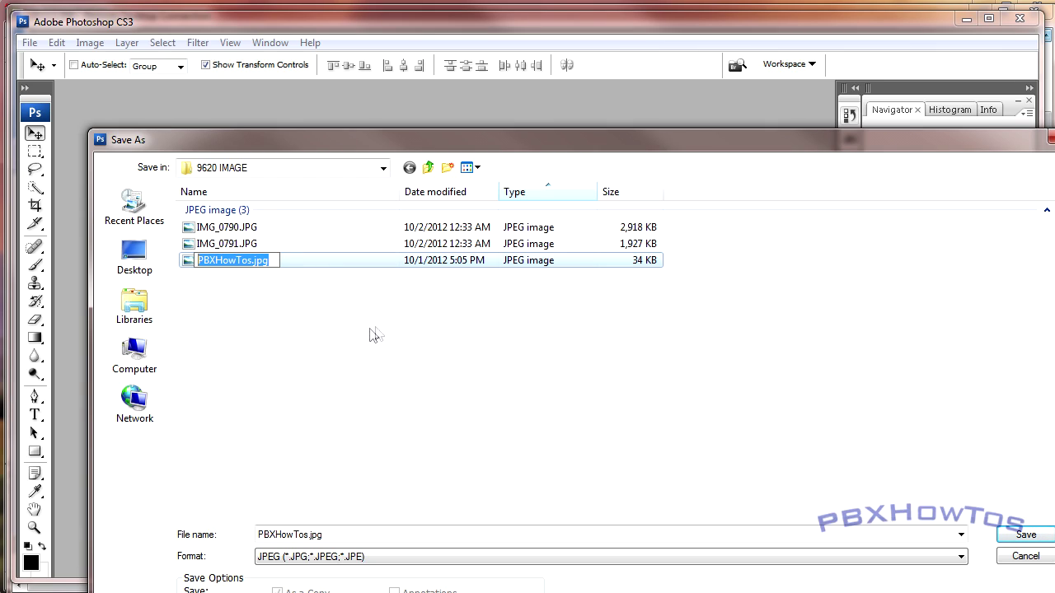
pyautogui.click(1048, 557)
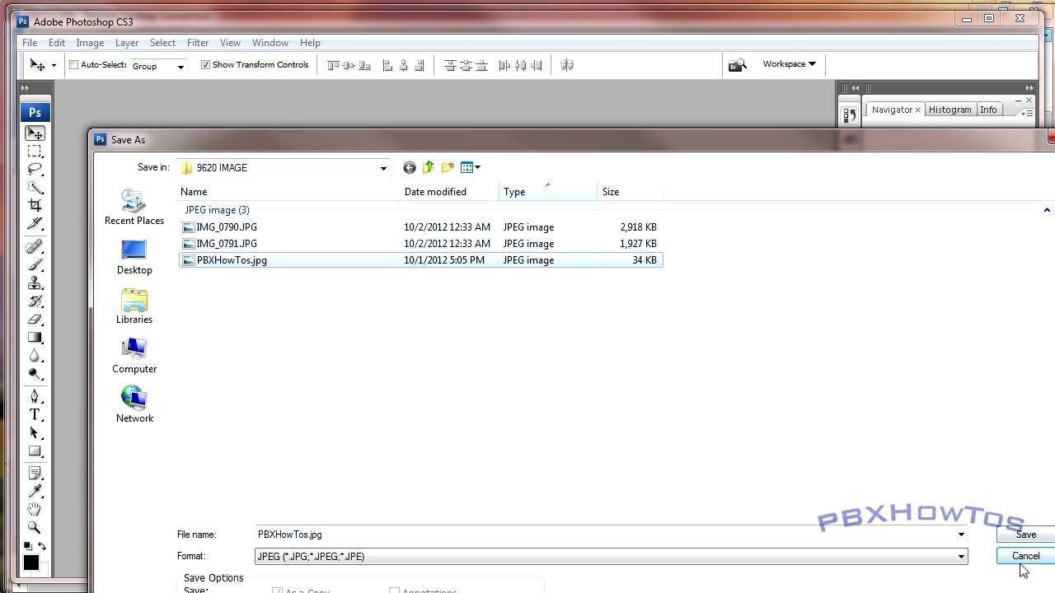
pyautogui.click(1022, 563)
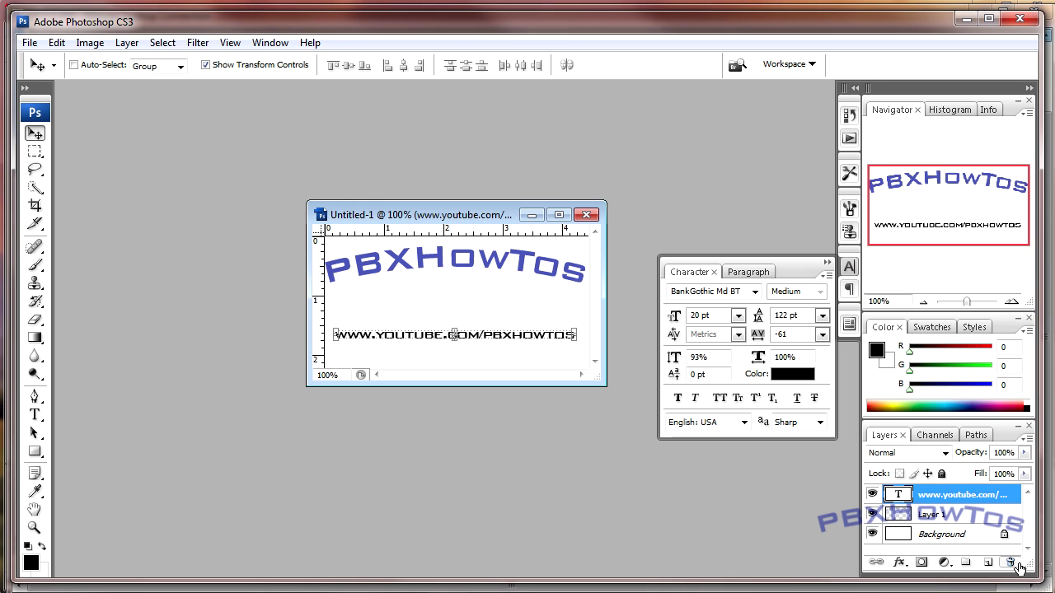
pyautogui.click(966, 19)
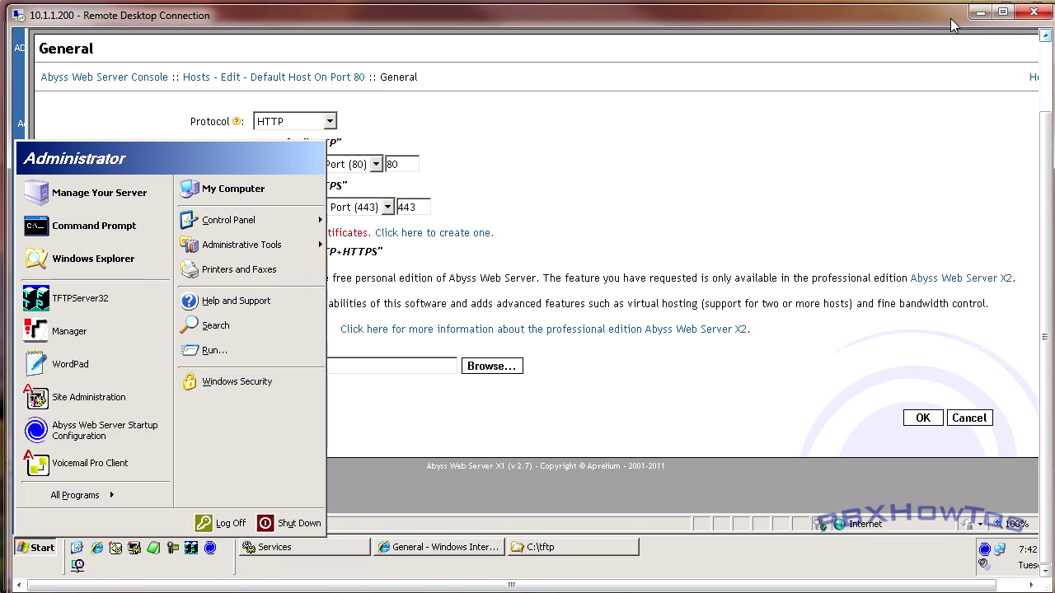
# - Dismiss the Start menu and bring the C:\tftp Explorer window over the Abyss console
pyautogui.click(612, 400)
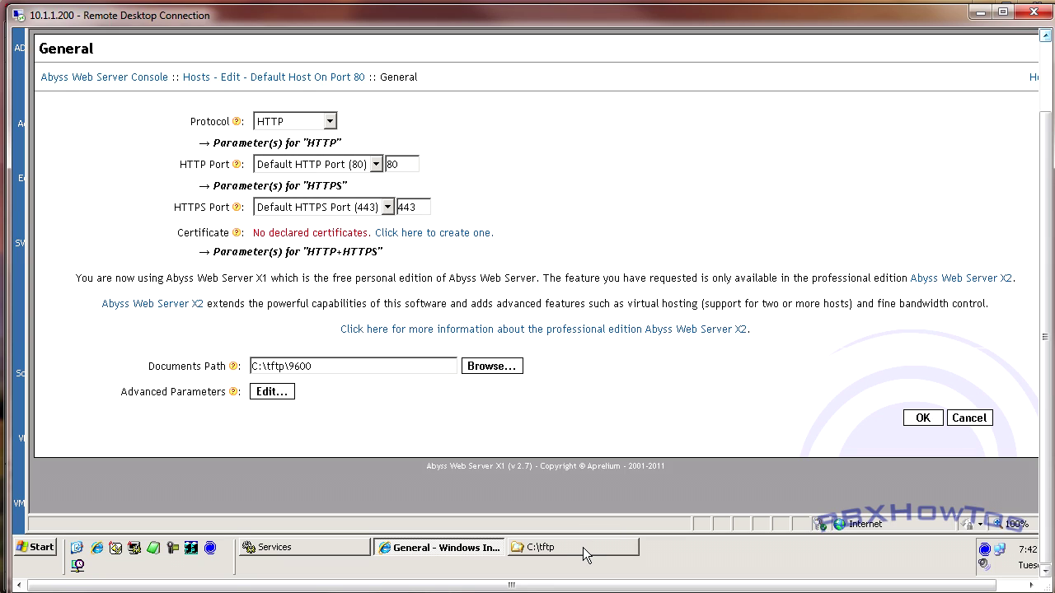
pyautogui.click(583, 547)
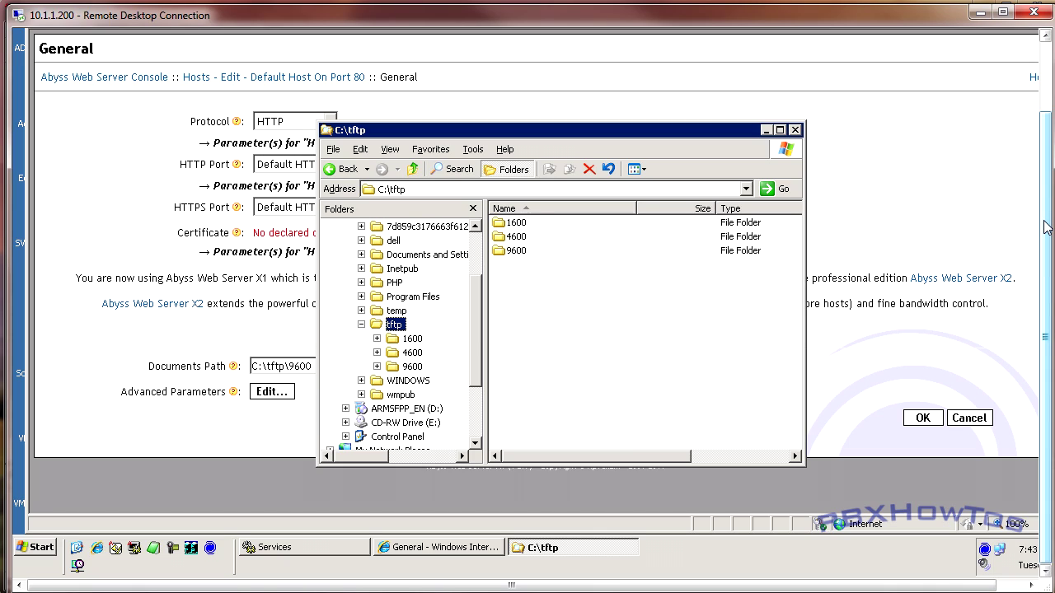
# - Open the server's Start menu and close it without launching anything
pyautogui.moveTo(1048, 228)
pyautogui.mouseDown()
pyautogui.moveTo(1048, 148)
pyautogui.moveTo(1048, 227)
pyautogui.mouseUp()
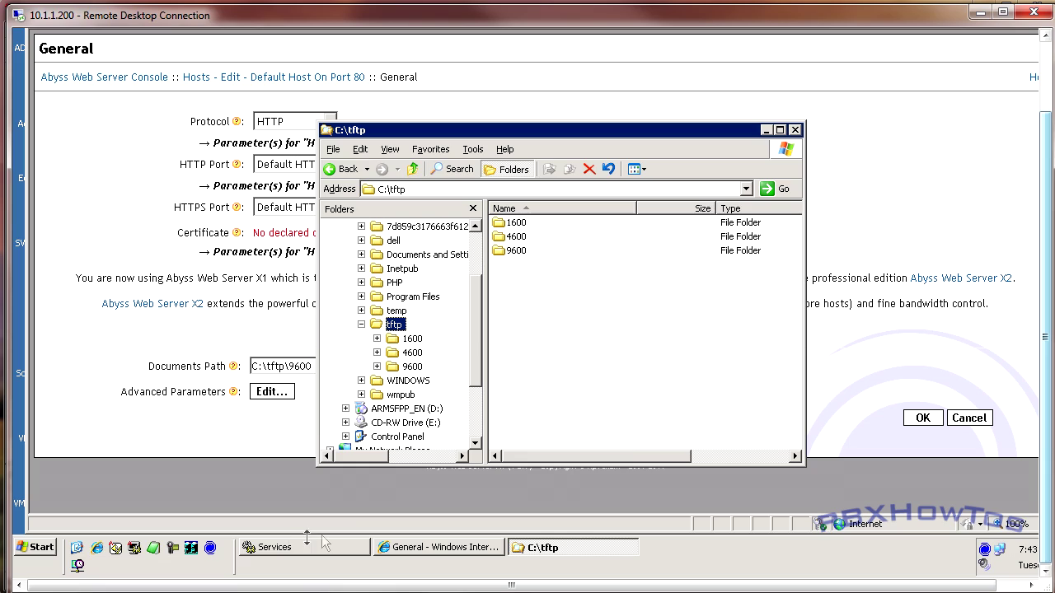
pyautogui.click(58, 553)
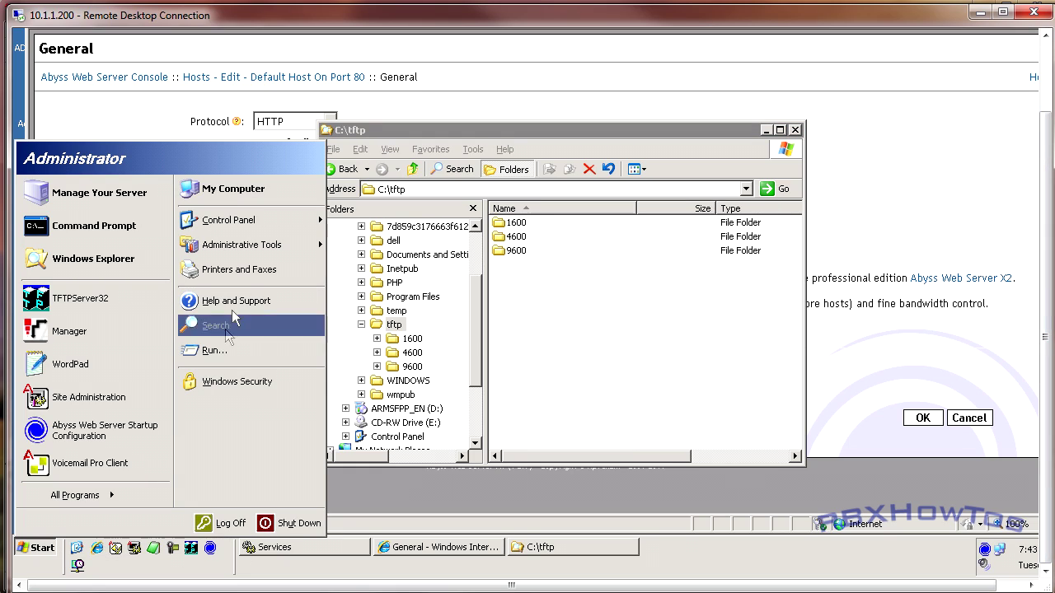
pyautogui.moveTo(279, 250)
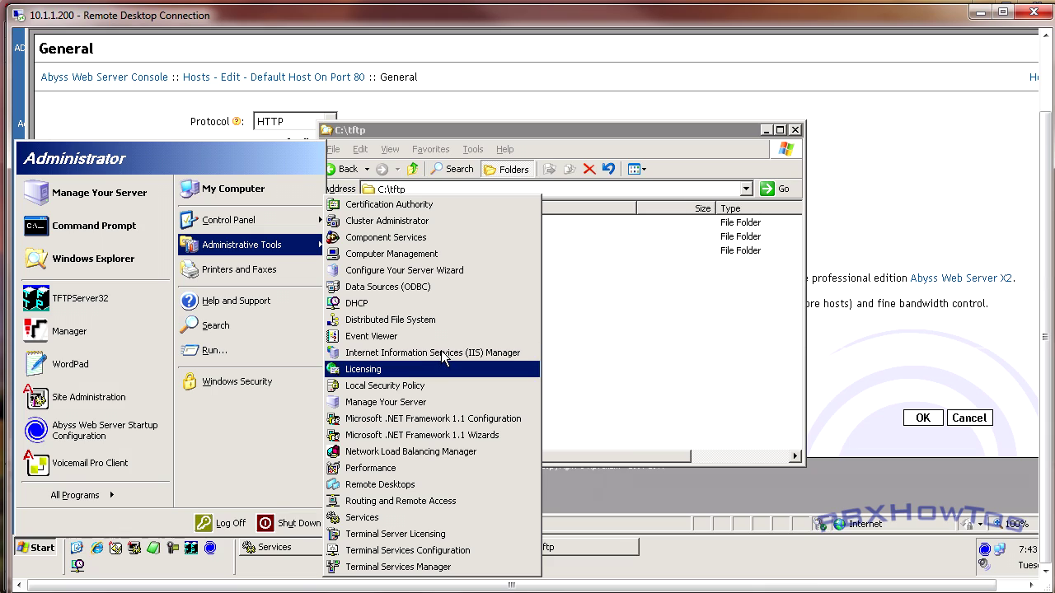
pyautogui.click(619, 137)
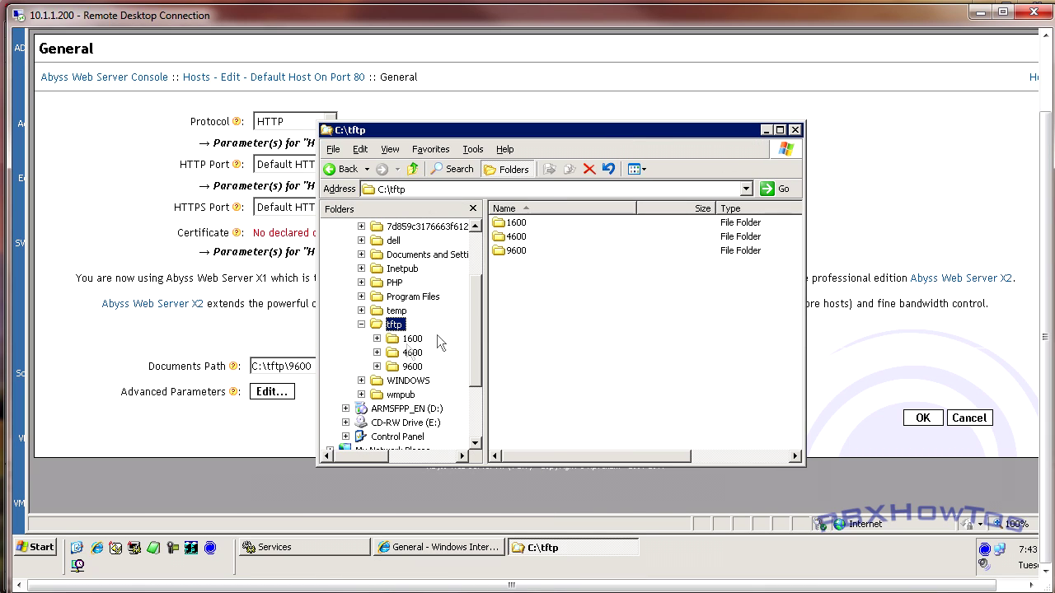
# - Open the C:\tftp\9600 folder and open 96x1Hupgrade.txt in the text editor
pyautogui.click(396, 368)
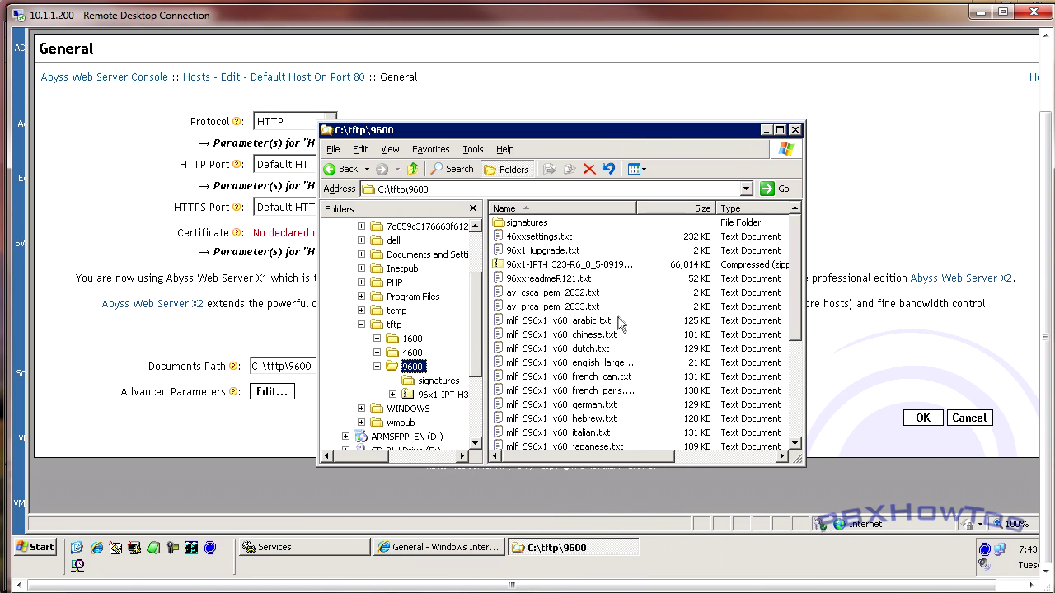
pyautogui.click(499, 252)
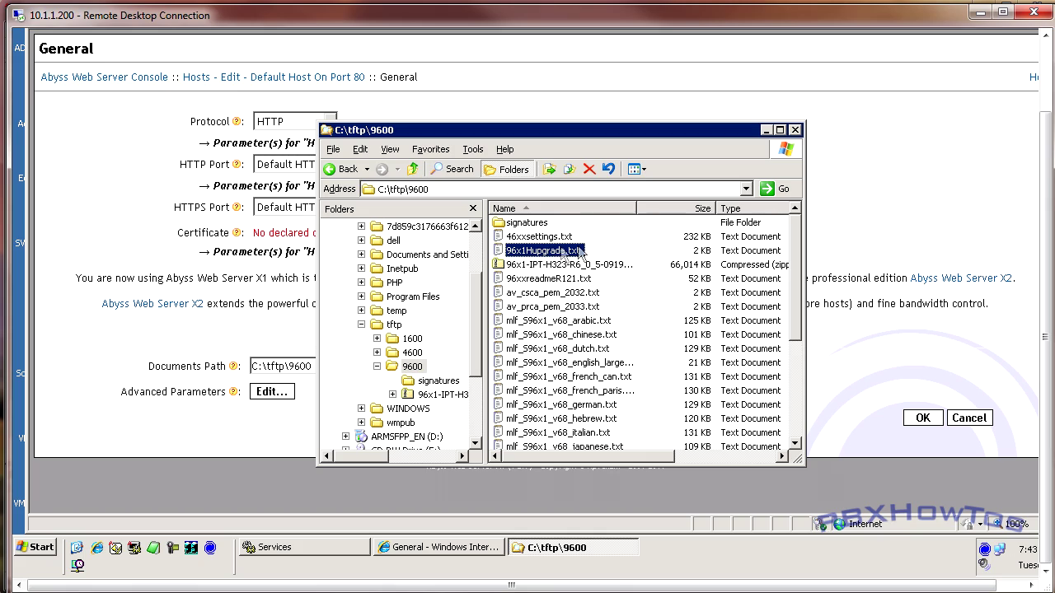
pyautogui.click(538, 238)
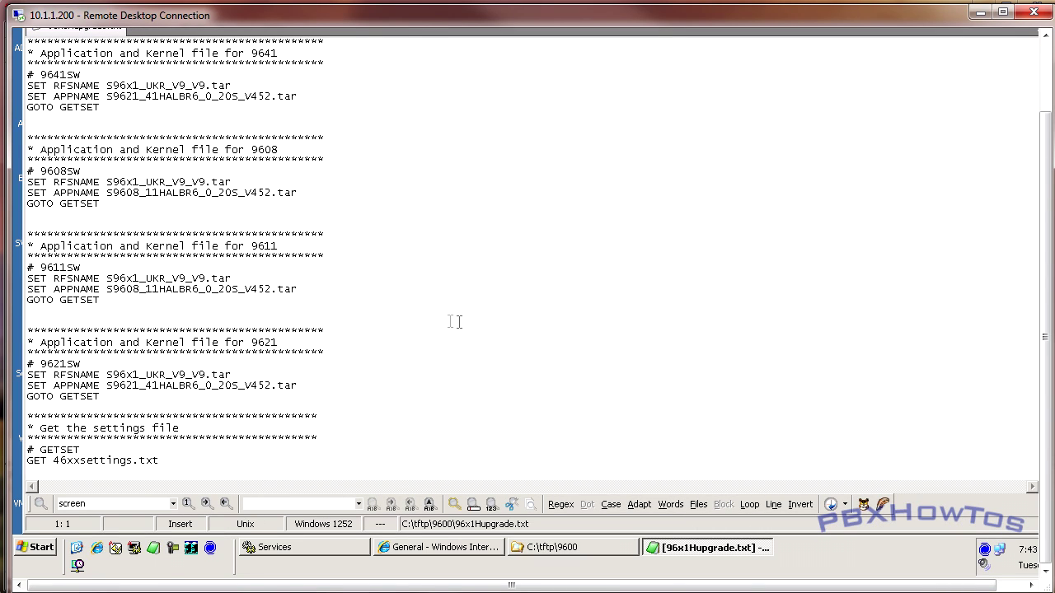
pyautogui.moveTo(160, 461); pyautogui.dragTo(53, 462)
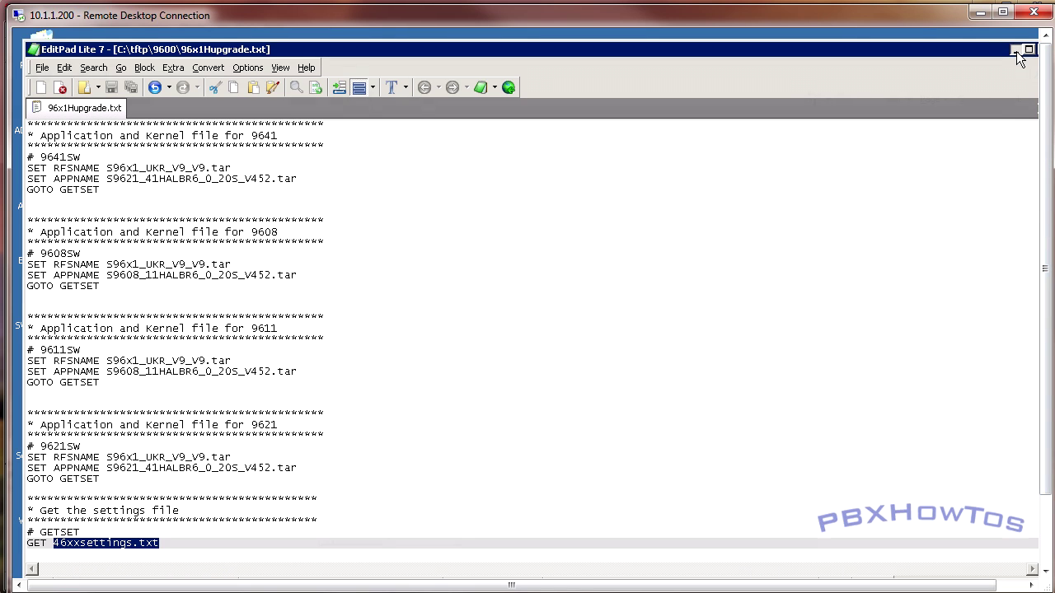
pyautogui.click(1030, 43)
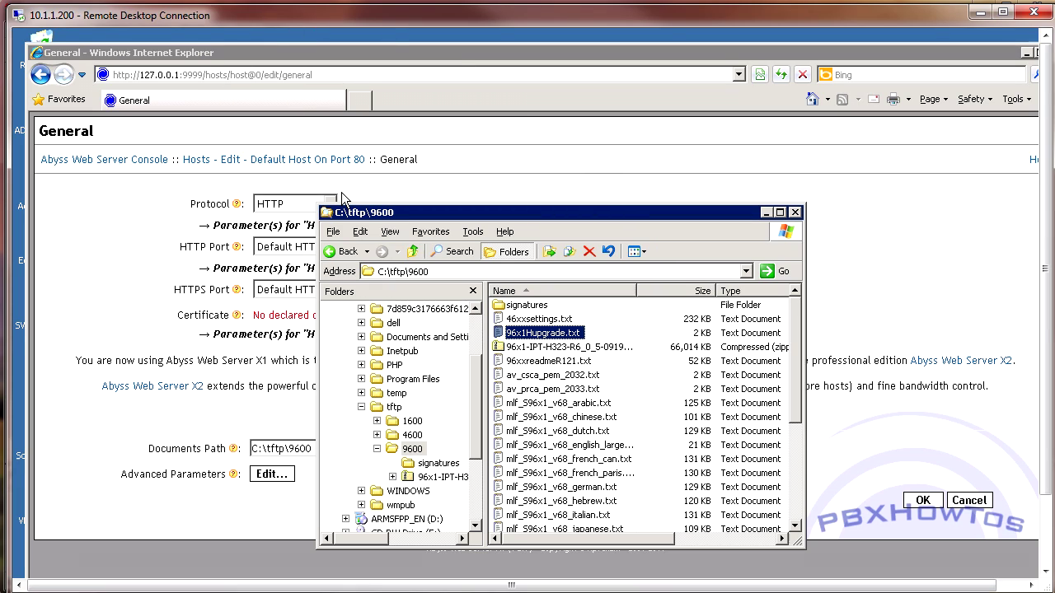
# - Open 46xxsettings.txt in EditPad Lite 7 to show the Avaya IP telephone settings template
pyautogui.doubleClick(531, 320)
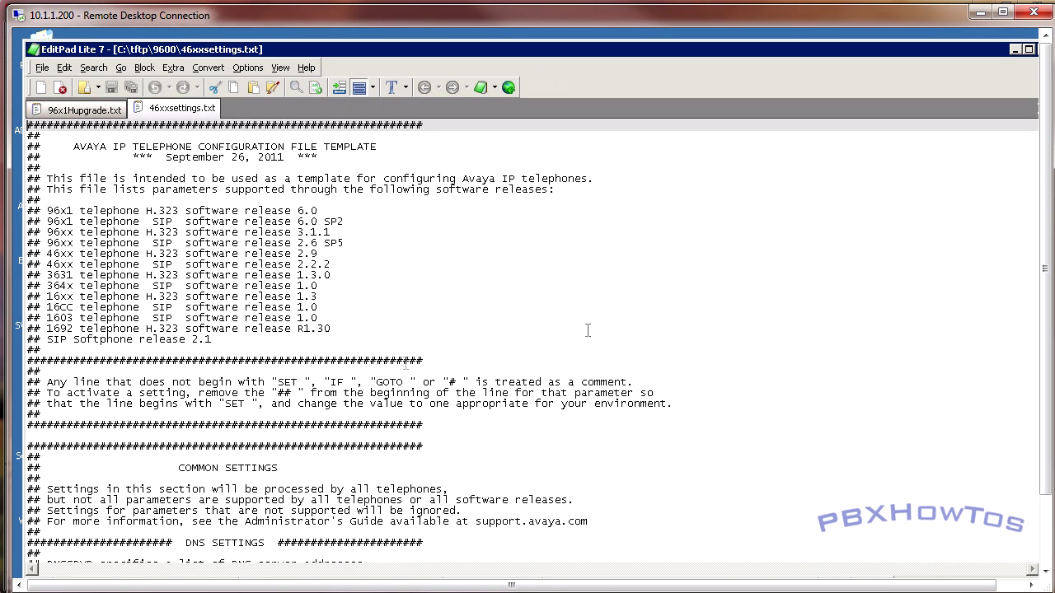
# - Maximize EditPad Lite and scroll down through the commented settings in 46xxsettings.txt
pyautogui.click(1029, 49)
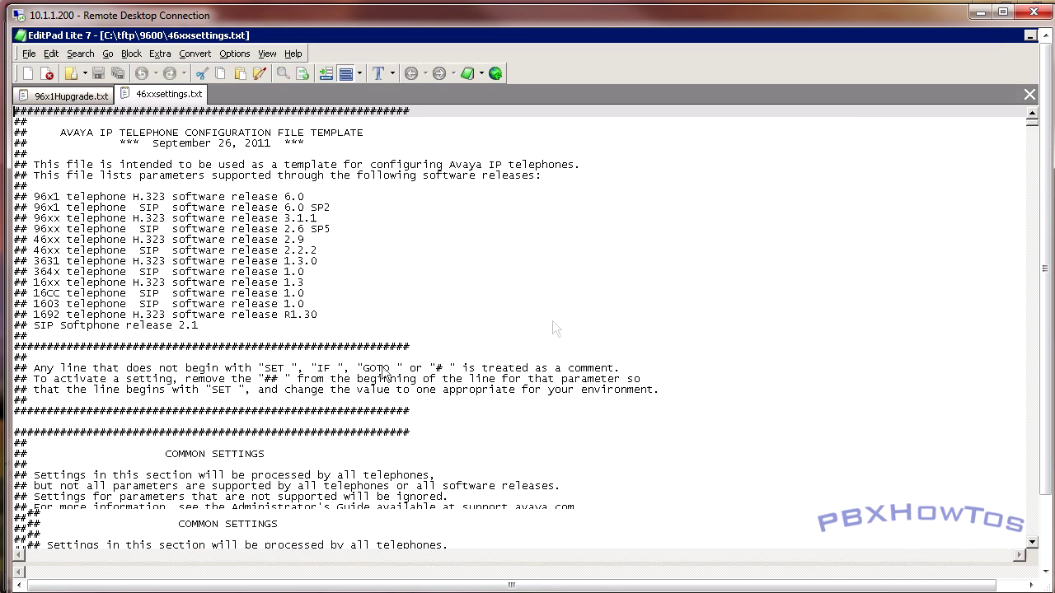
pyautogui.scroll(-8, 262, 395)
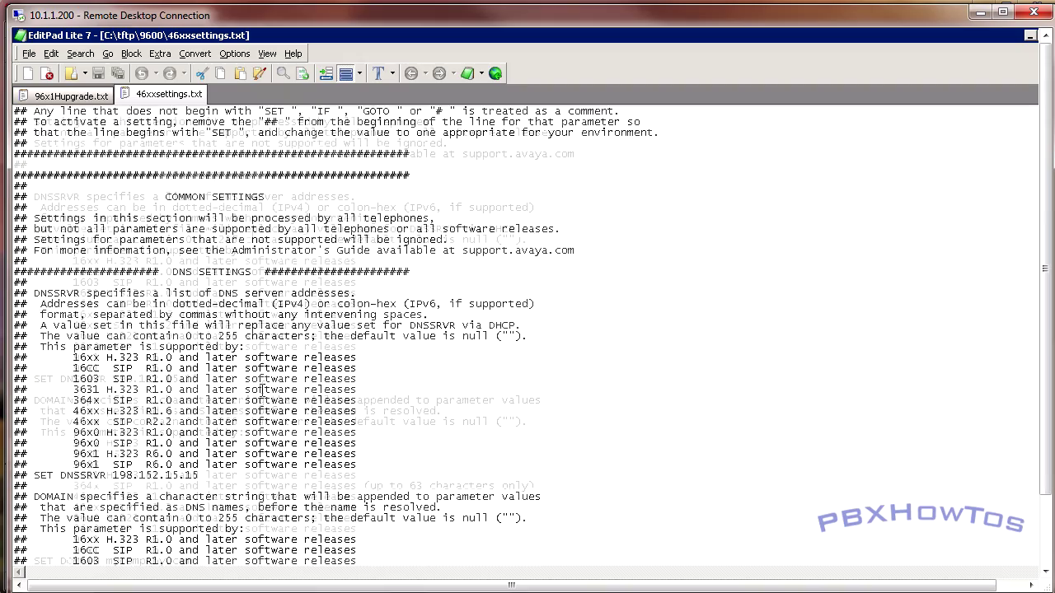
pyautogui.scroll(-5, 262, 389)
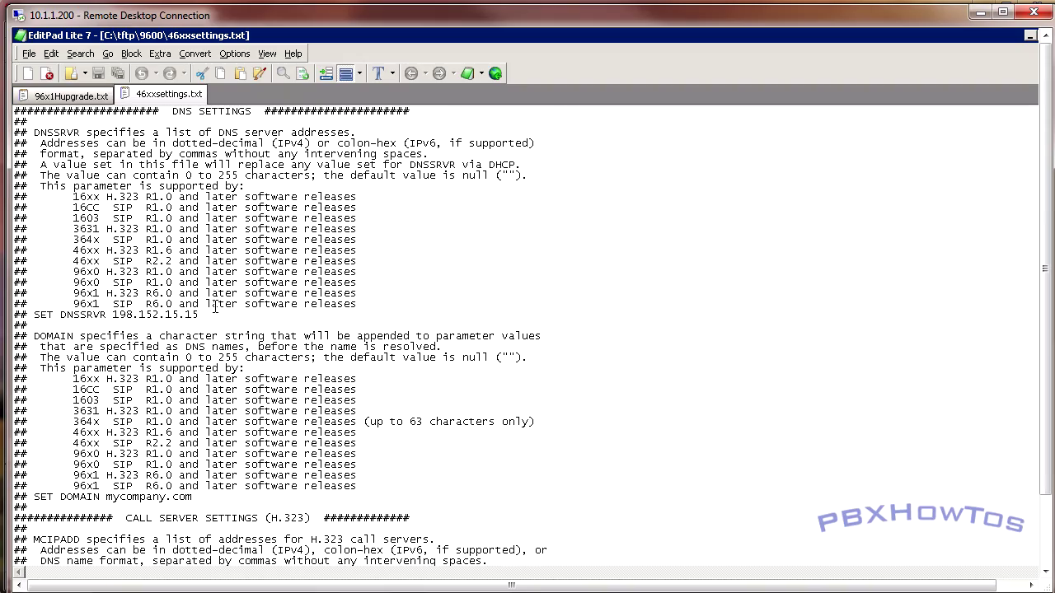
pyautogui.scroll(-20, 216, 307)
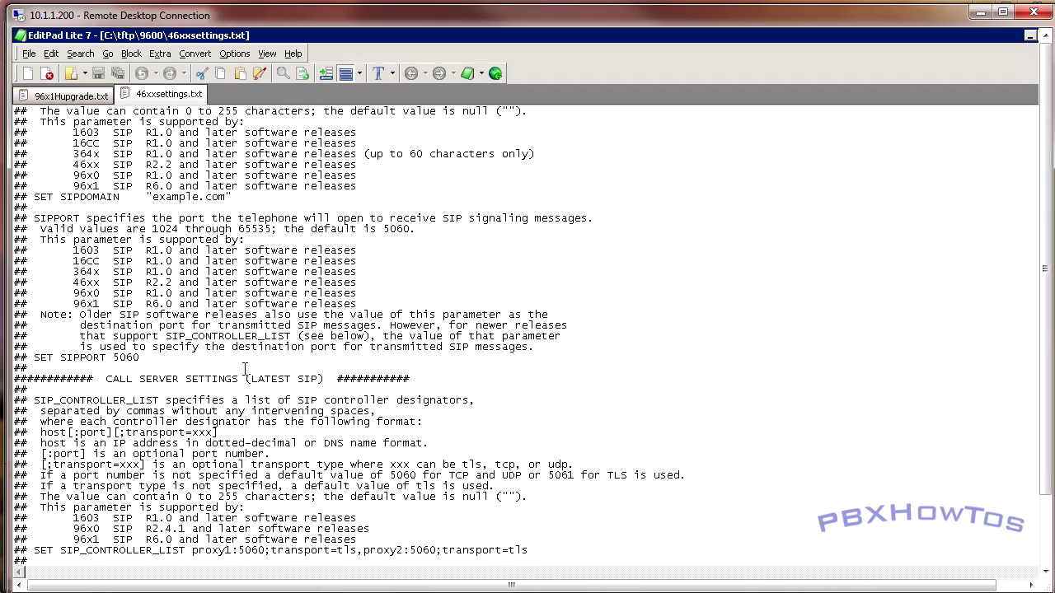
pyautogui.scroll(-14, 245, 368)
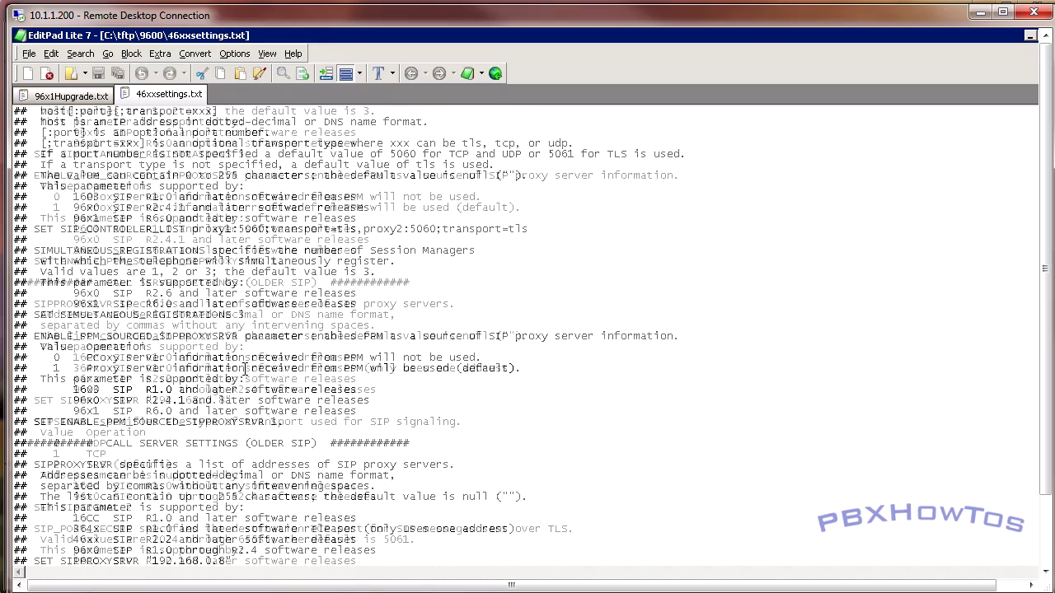
pyautogui.scroll(-15, 245, 368)
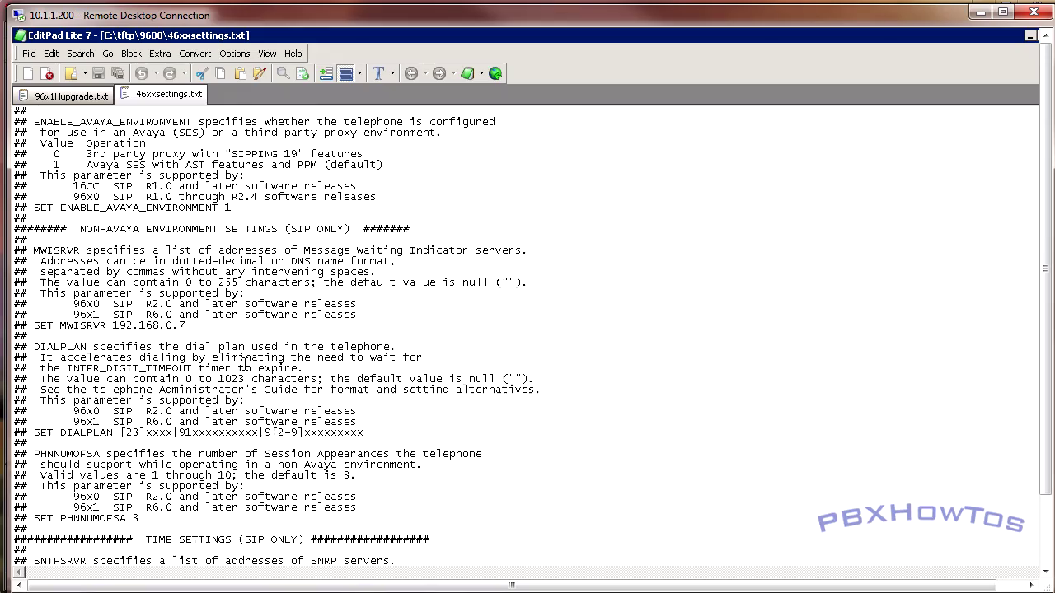
pyautogui.scroll(-18, 245, 367)
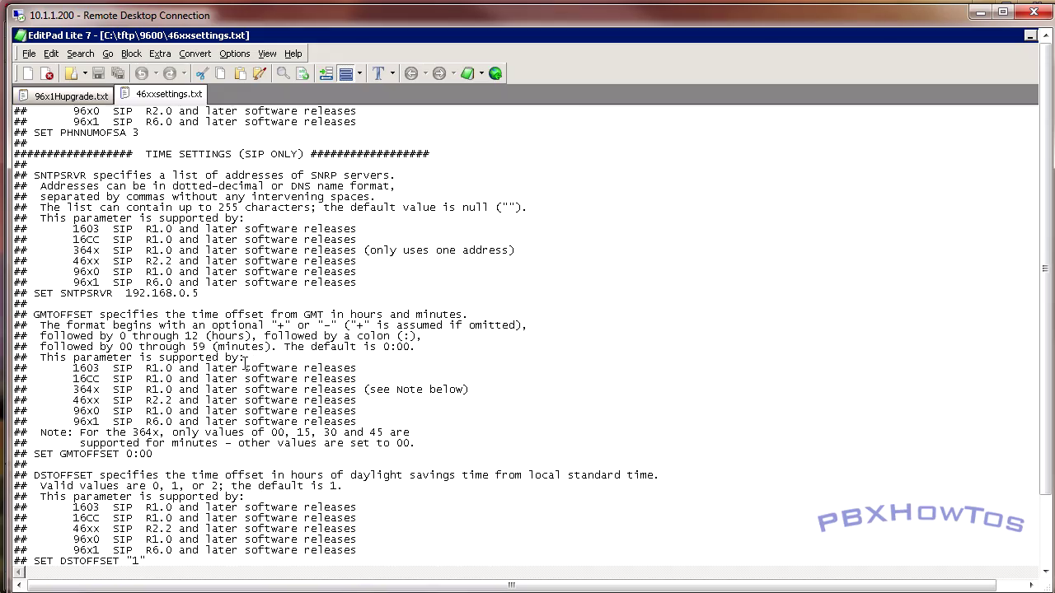
pyautogui.scroll(-10, 245, 363)
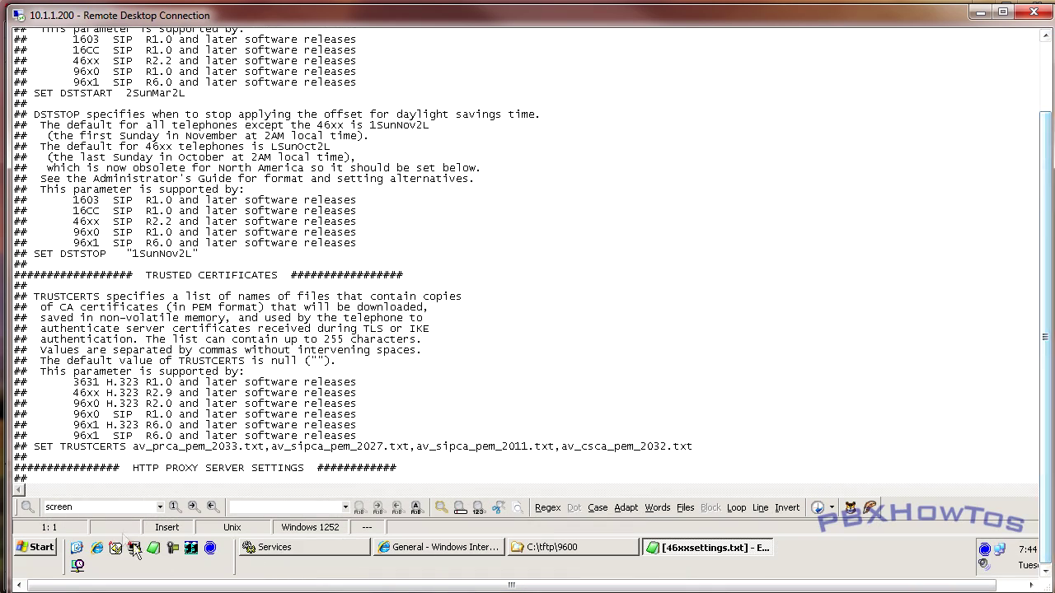
# - Search for 'screen' repeatedly until the SCREEN SAVER SETTINGS heading is reached
pyautogui.doubleClick(60, 506)
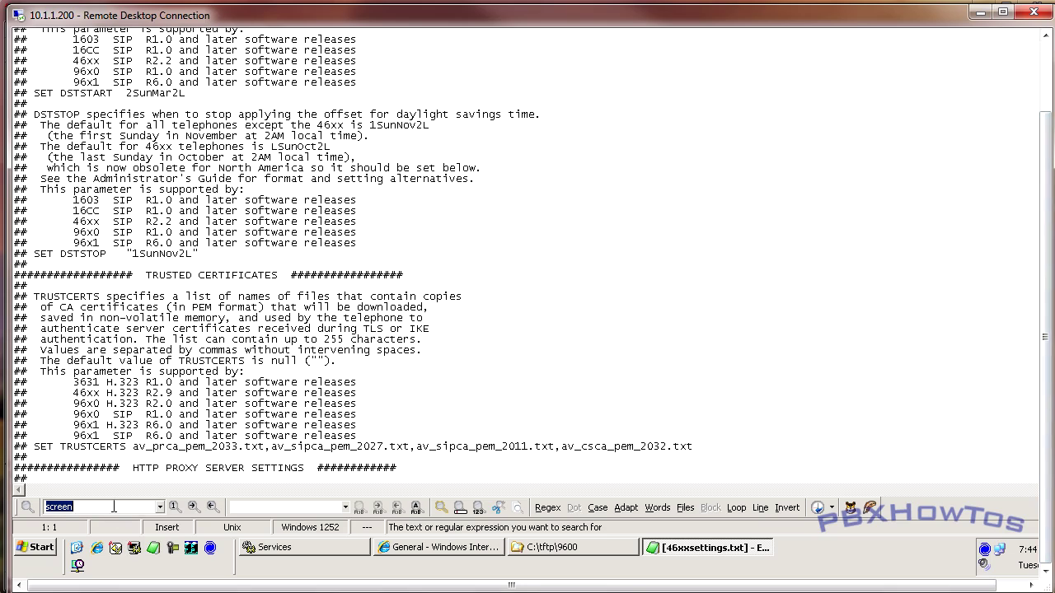
pyautogui.click(193, 508)
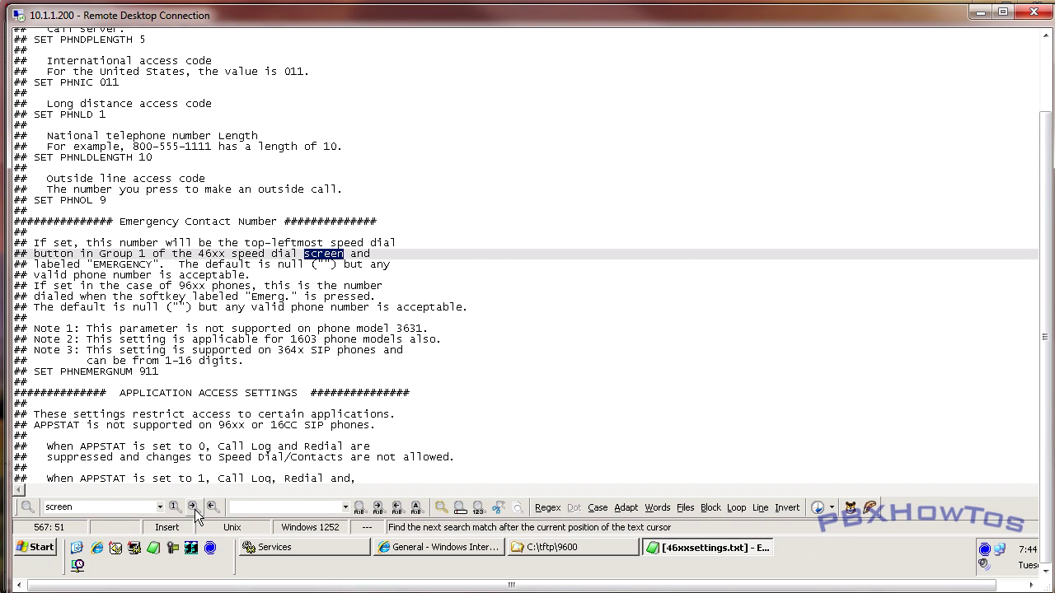
pyautogui.click(193, 508)
pyautogui.click(193, 507)
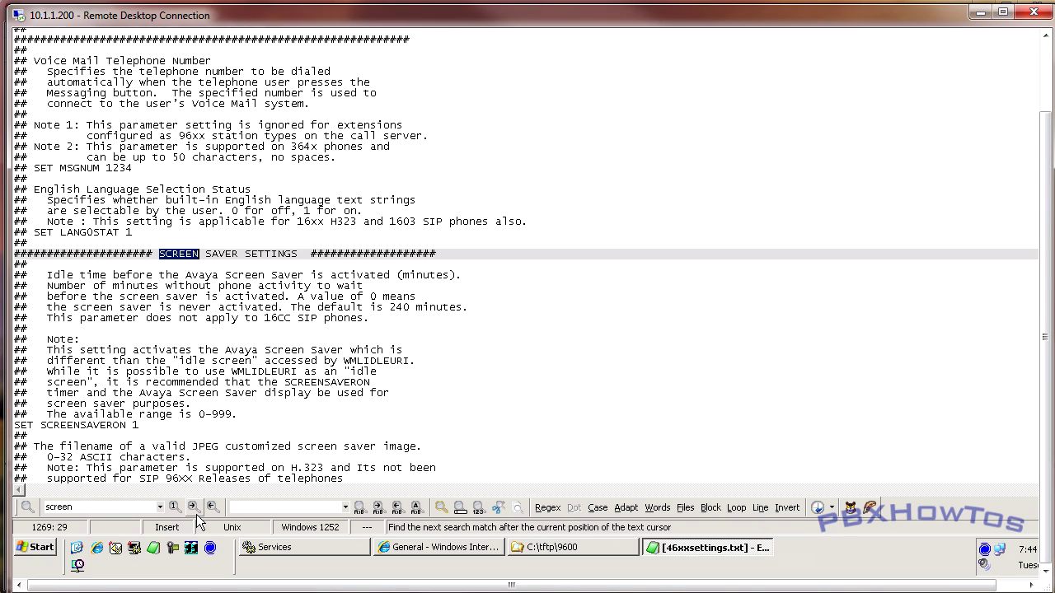
pyautogui.click(298, 309)
pyautogui.scroll(-2, 297, 325)
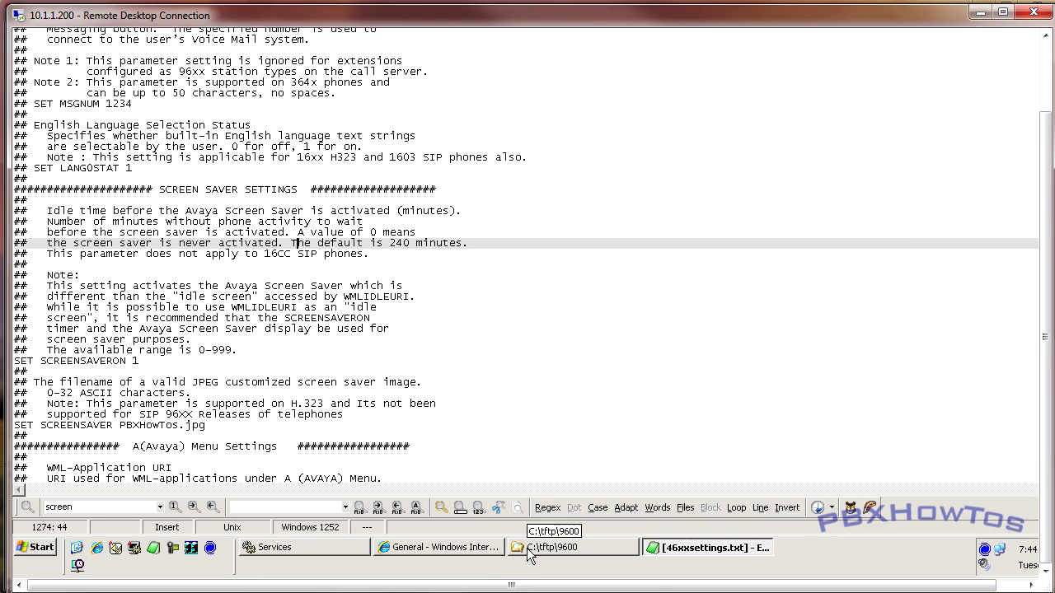
# - Prefix the SET SCREENSAVERON line with ## and change its timer value to 240
pyautogui.click(16, 359)
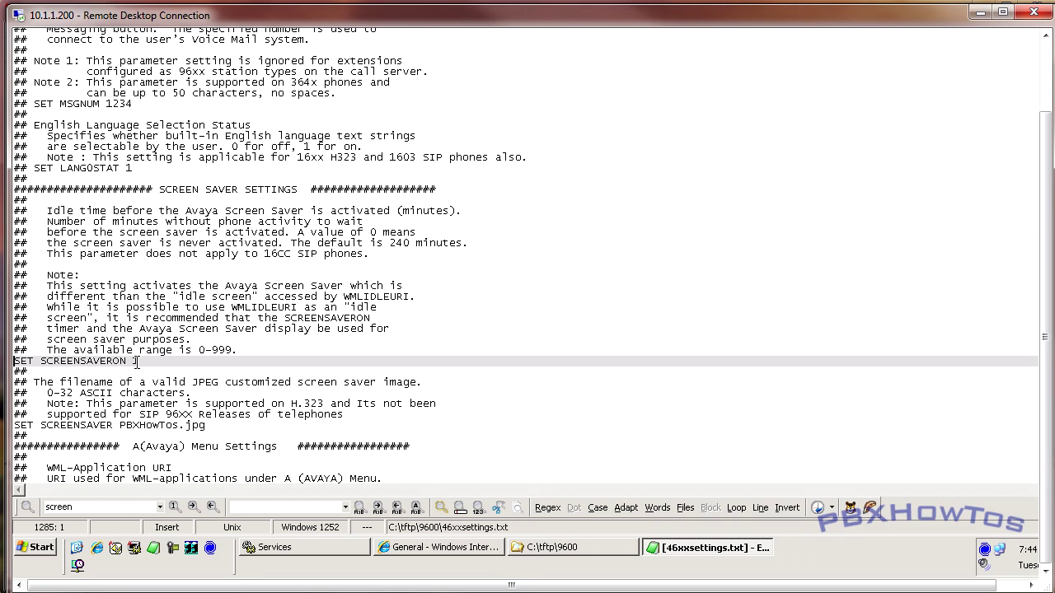
pyautogui.write('##')
pyautogui.press('End')
pyautogui.press('BackSpace')
pyautogui.write('2')
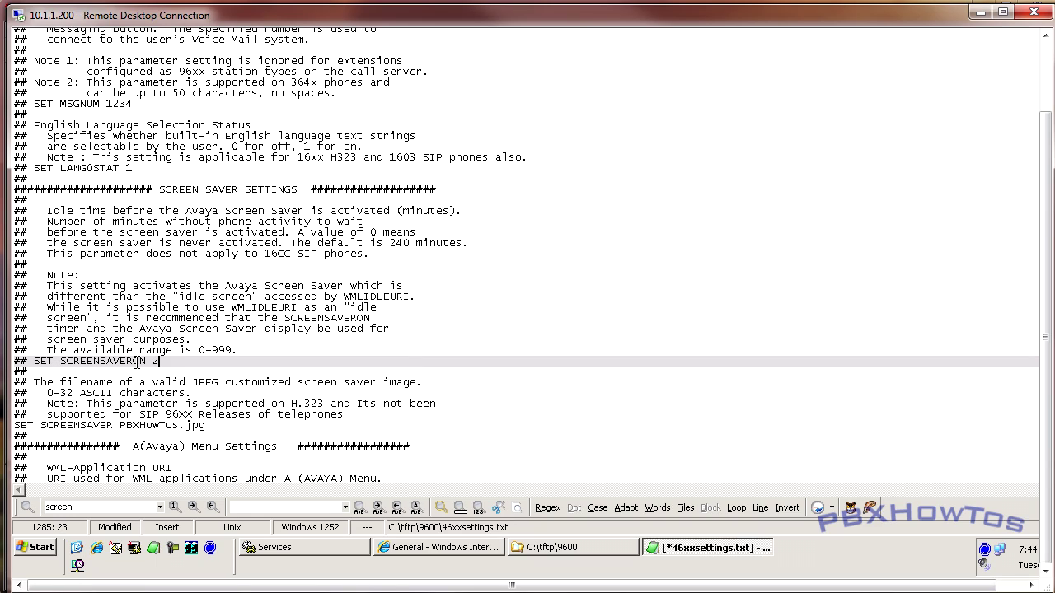
pyautogui.write('40')
# - Comment the SET SCREENSAVER line with ## and replace its image name with 'filename'
pyautogui.press('Down')
pyautogui.press('Down')
pyautogui.press('Down')
pyautogui.press('Down')
pyautogui.press('Down')
pyautogui.press('Down')
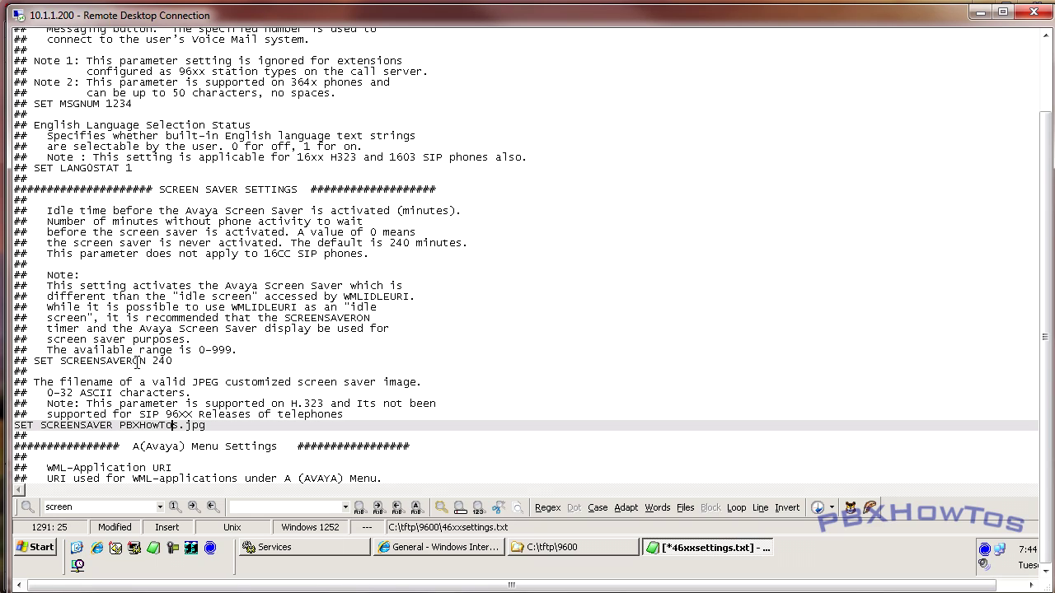
pyautogui.press('Home')
pyautogui.write('##')
pyautogui.press('End')
pyautogui.press('BackSpace')
pyautogui.press('BackSpace')
pyautogui.press('BackSpace')
pyautogui.press('BackSpace')
pyautogui.press('BackSpace')
pyautogui.press('BackSpace')
pyautogui.press('BackSpace')
pyautogui.press('BackSpace')
pyautogui.press('BackSpace')
pyautogui.press('BackSpace')
pyautogui.press('BackSpace')
pyautogui.press('BackSpace')
pyautogui.press('BackSpace')
pyautogui.write('filename')
# - Replace the 'filename' placeholder on the SET SCREENSAVER line with PBXHowTos.jpg
pyautogui.click(37, 360)
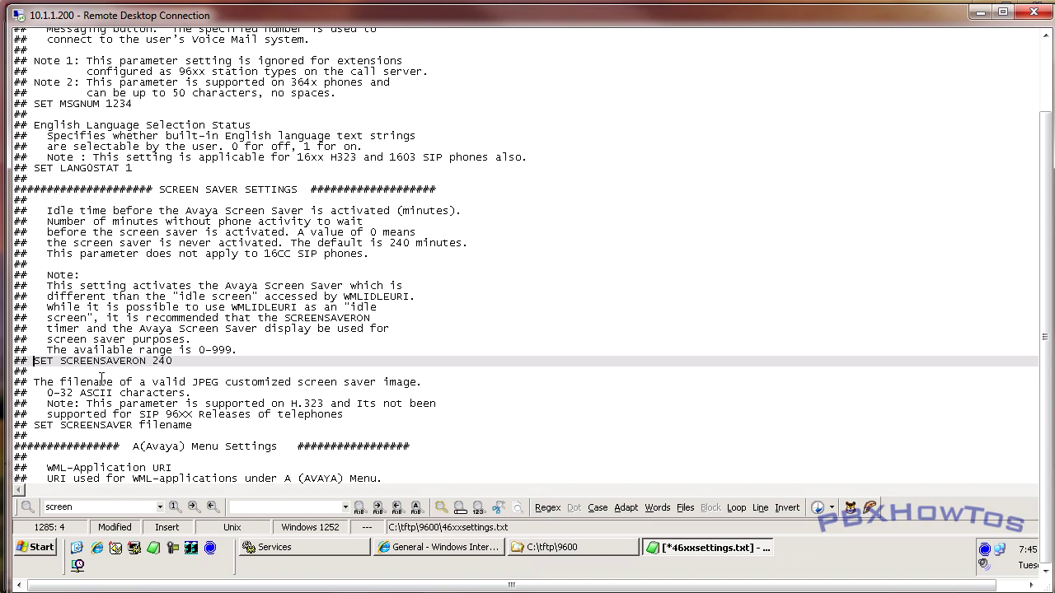
pyautogui.press('Down')
pyautogui.press('Down')
pyautogui.press('Down')
pyautogui.press('Down')
pyautogui.press('Down')
pyautogui.press('Down')
pyautogui.press('End')
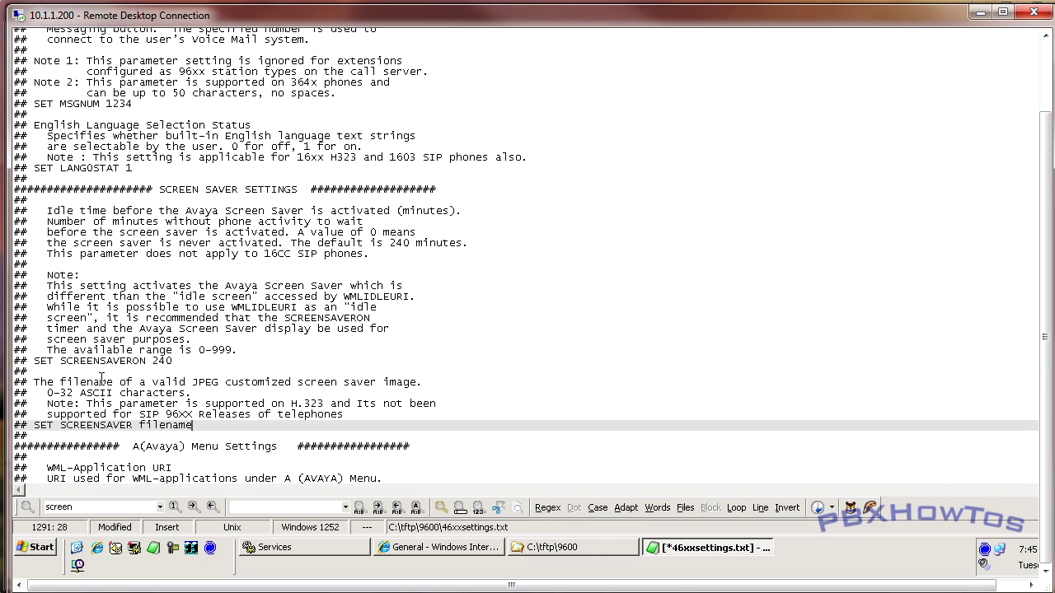
pyautogui.hotkey('ctrl', 'shift', 'Left')
pyautogui.write('PBXHowTos.jpg')
# - Uncomment both screensaver lines, set SCREENSAVERON to 1, and save 46xxsettings.txt
pyautogui.press('Home')
pyautogui.press('Delete')
pyautogui.press('Delete')
pyautogui.press('Delete')
pyautogui.press('Up')
pyautogui.press('Up')
pyautogui.press('Up')
pyautogui.press('Up')
pyautogui.press('Up')
pyautogui.press('Up')
pyautogui.press('End')
pyautogui.press('BackSpace')
pyautogui.press('BackSpace')
pyautogui.press('BackSpace')
pyautogui.write('1')
pyautogui.press('Home')
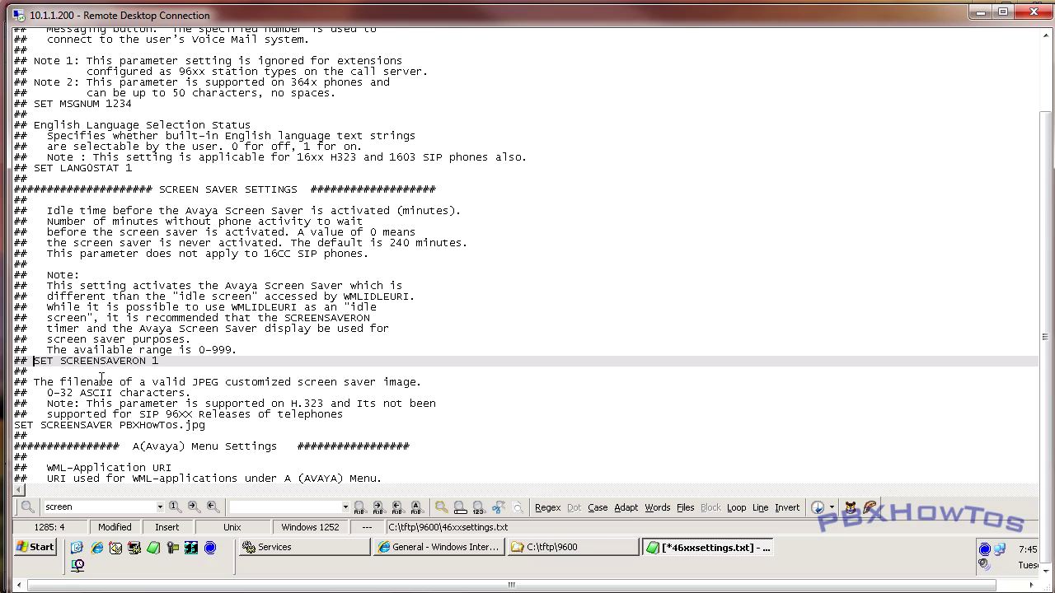
pyautogui.press('Delete')
pyautogui.press('Delete')
pyautogui.press('Delete')
pyautogui.hotkey('ctrl', 's')
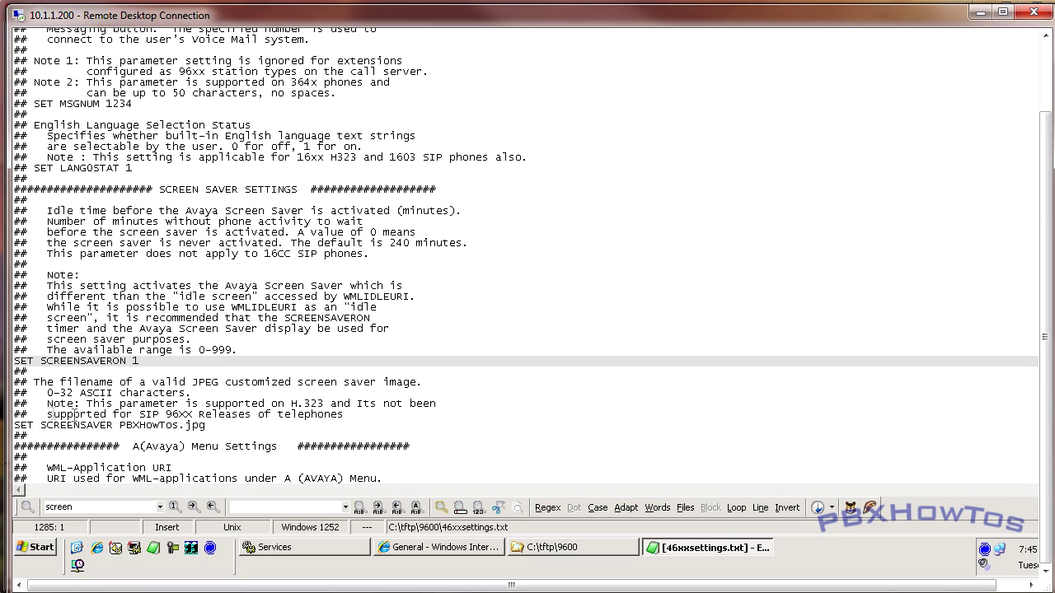
pyautogui.click(213, 426)
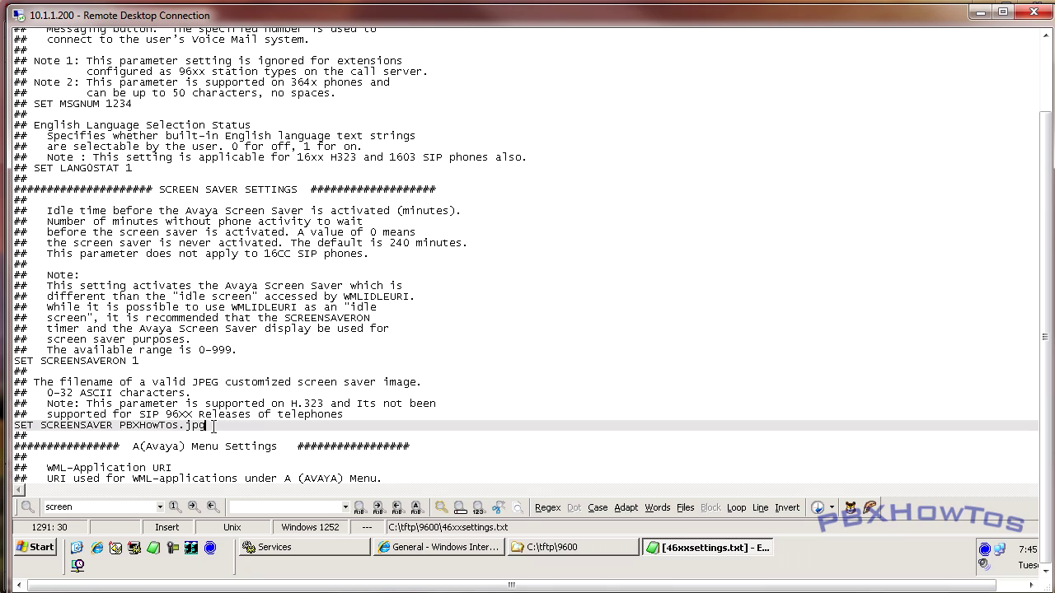
pyautogui.moveTo(206, 426); pyautogui.dragTo(118, 426)
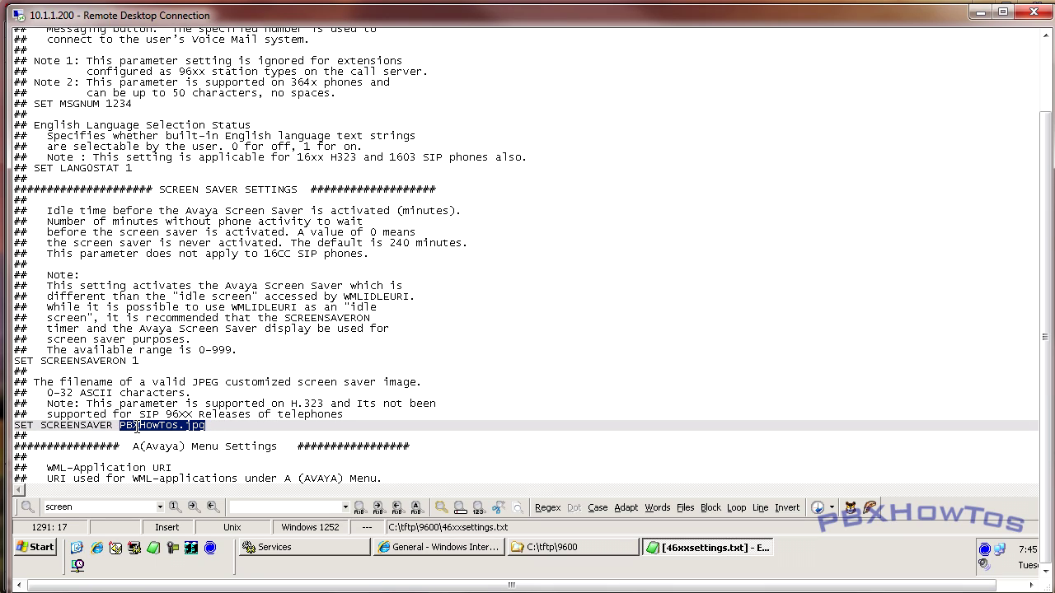
pyautogui.click(369, 403)
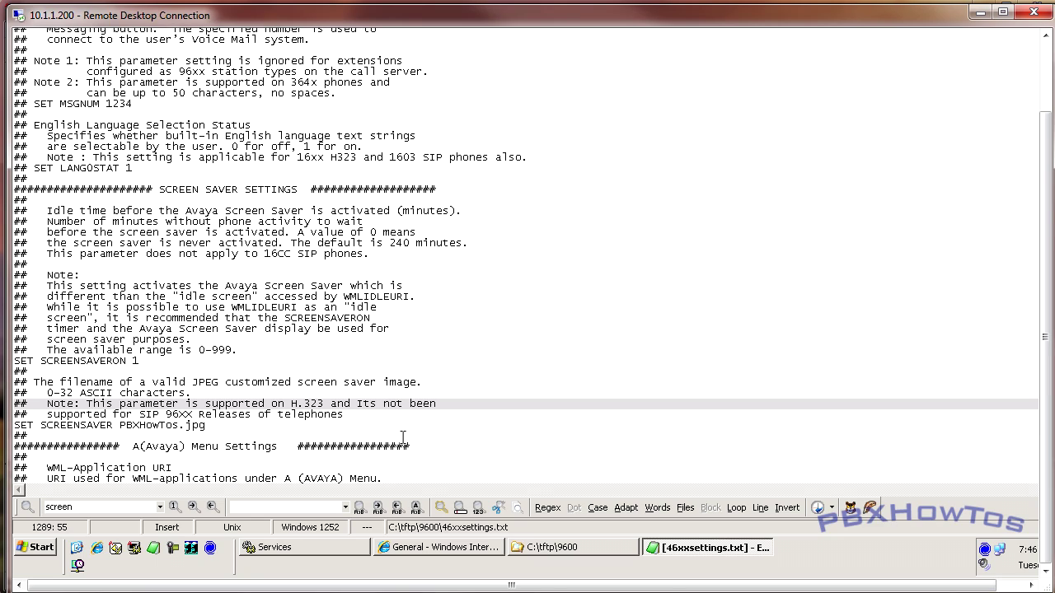
# - Locate PBXHowTos.jpg in the C:\tftp\9600 folder and open it for preview
pyautogui.click(530, 548)
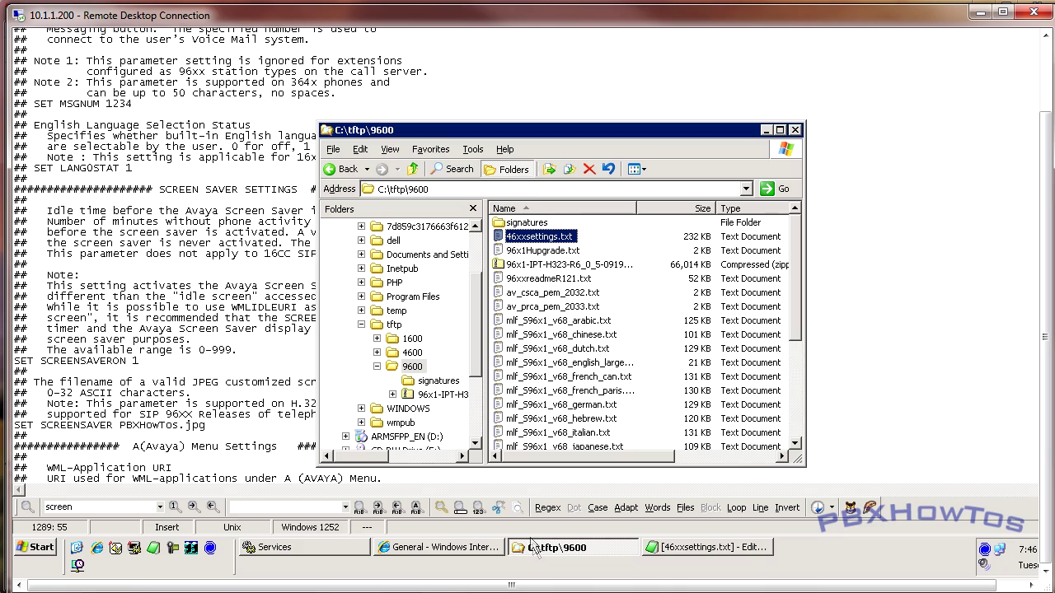
pyautogui.moveTo(796, 277)
pyautogui.mouseDown()
pyautogui.moveTo(796, 305)
pyautogui.moveTo(796, 272)
pyautogui.mouseUp()
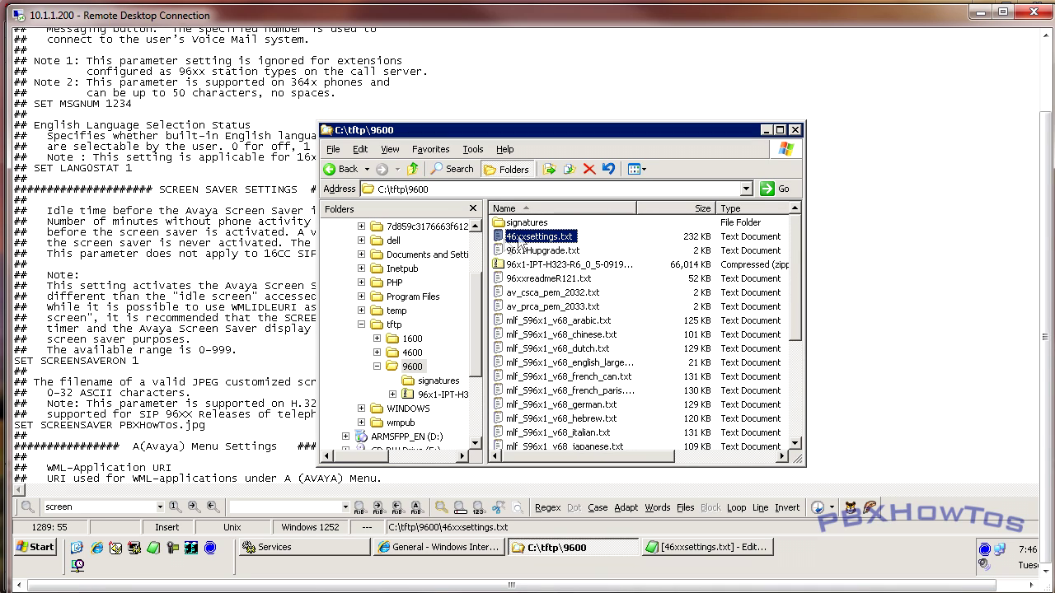
pyautogui.moveTo(791, 277); pyautogui.dragTo(796, 379)
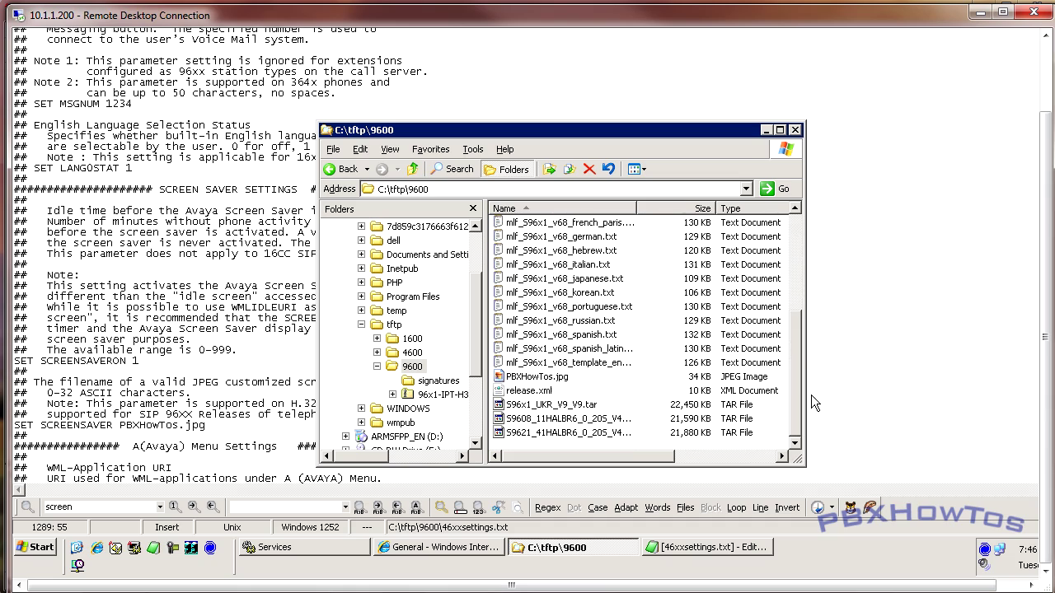
pyautogui.click(537, 377)
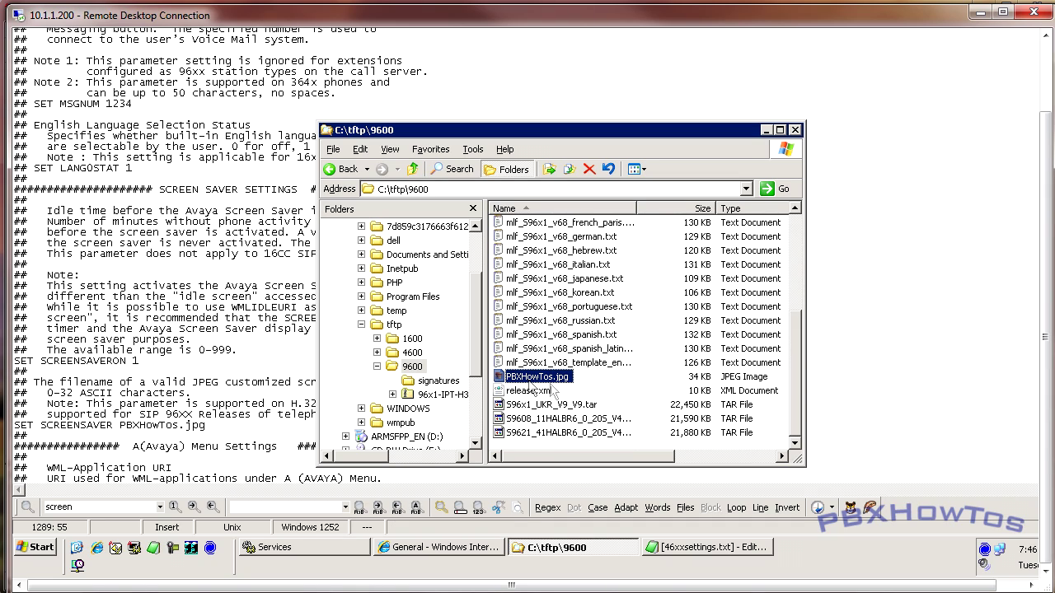
pyautogui.doubleClick(535, 377)
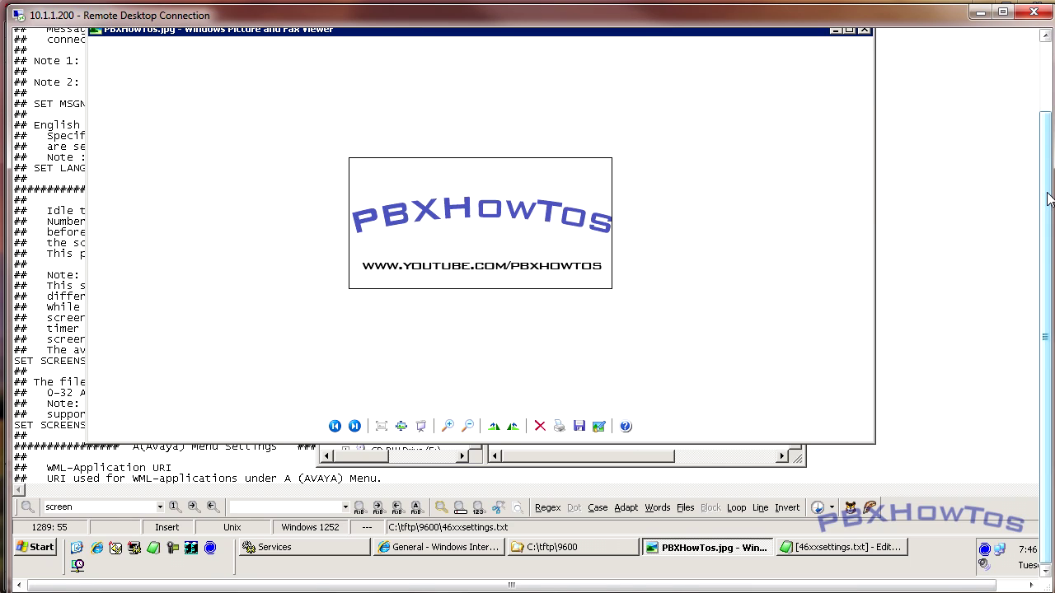
# - Close the image preview and return to 46xxsettings.txt in EditPad
pyautogui.moveTo(1045, 206); pyautogui.dragTo(1045, 138)
pyautogui.click(864, 110)
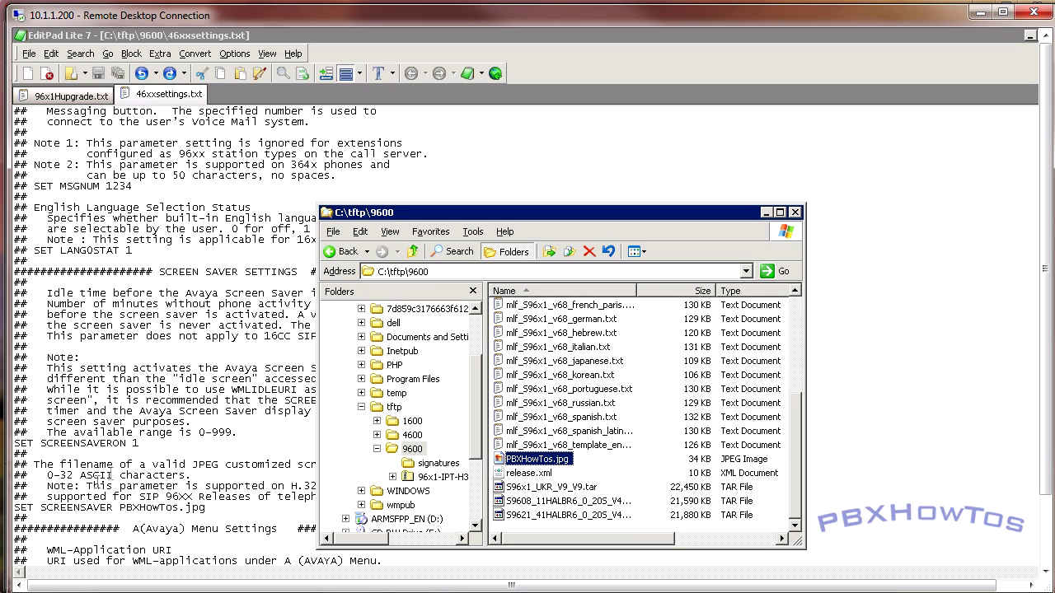
pyautogui.click(150, 447)
pyautogui.click(206, 508)
# - Highlight the SET SCREENSAVERON and SET SCREENSAVER lines, then clear the selection
pyautogui.moveTo(110, 517); pyautogui.dragTo(132, 497)
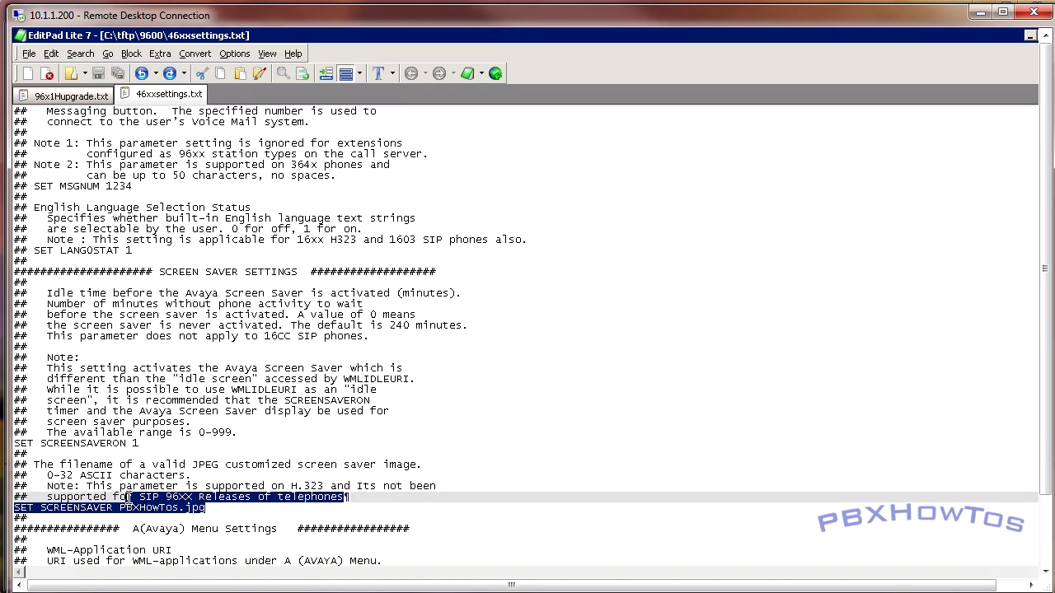
pyautogui.click(474, 477)
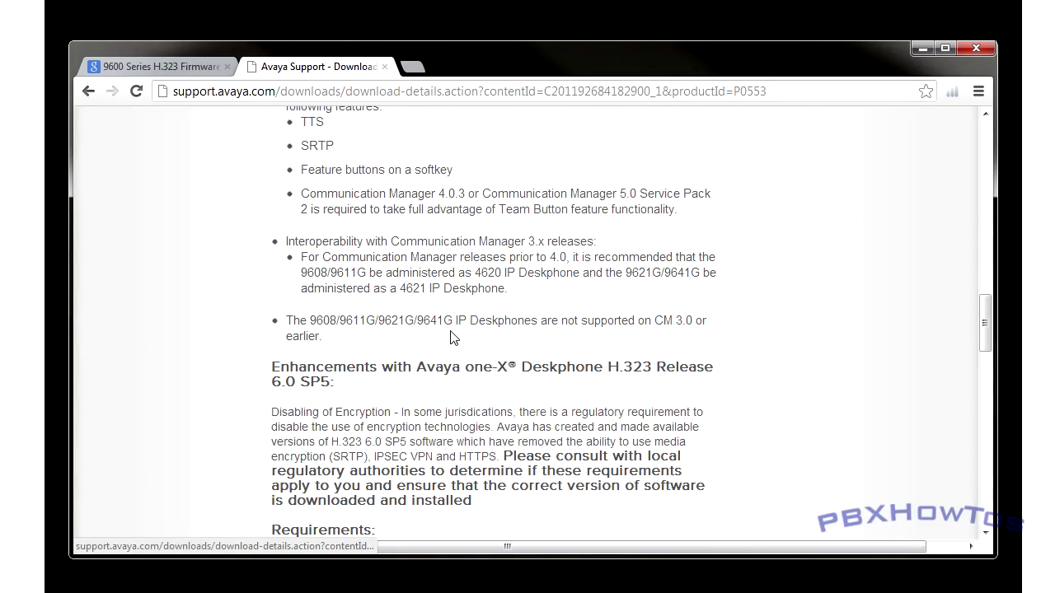
pyautogui.scroll(10, 457, 338)
pyautogui.scroll(7, 452, 338)
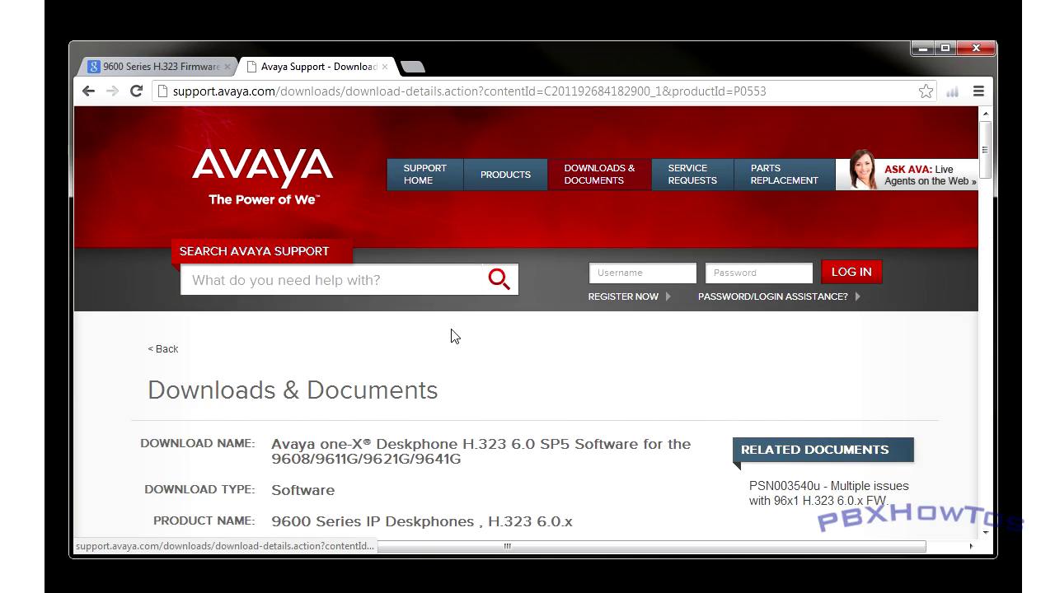
pyautogui.scroll(-3, 452, 336)
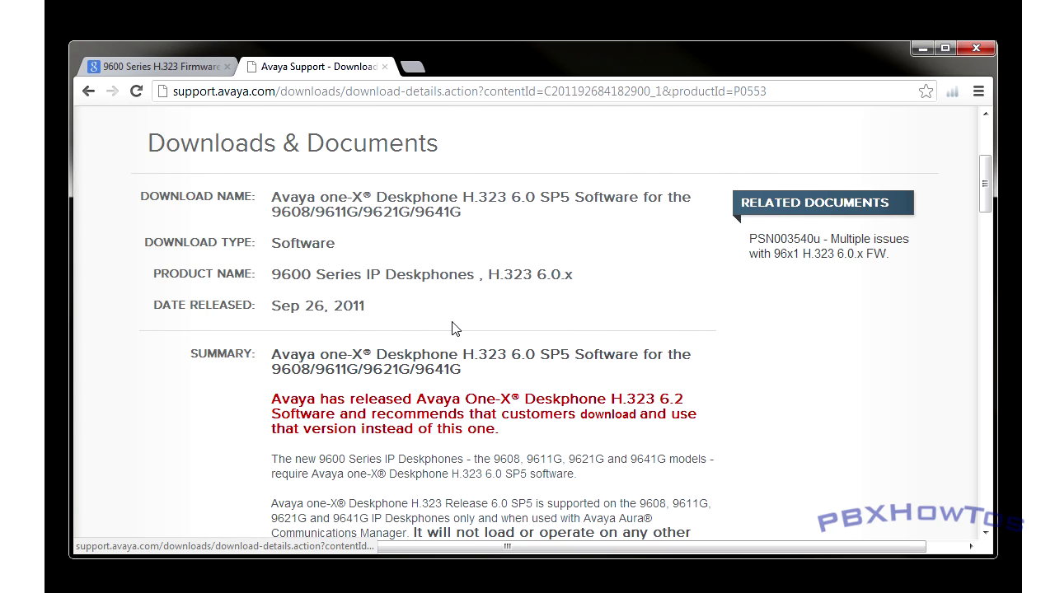
pyautogui.scroll(3, 451, 329)
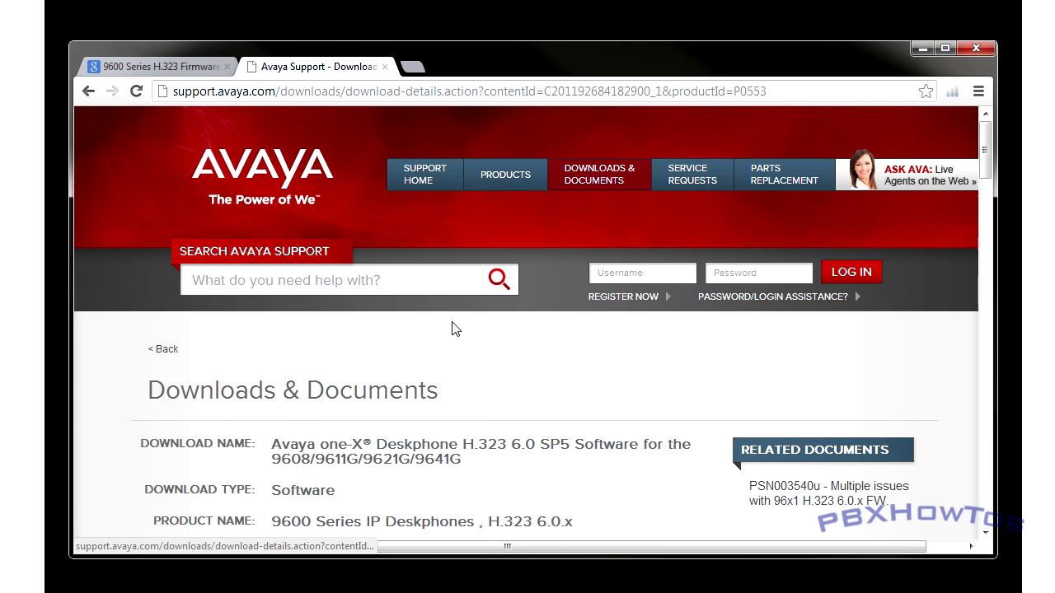
pyautogui.click(314, 276)
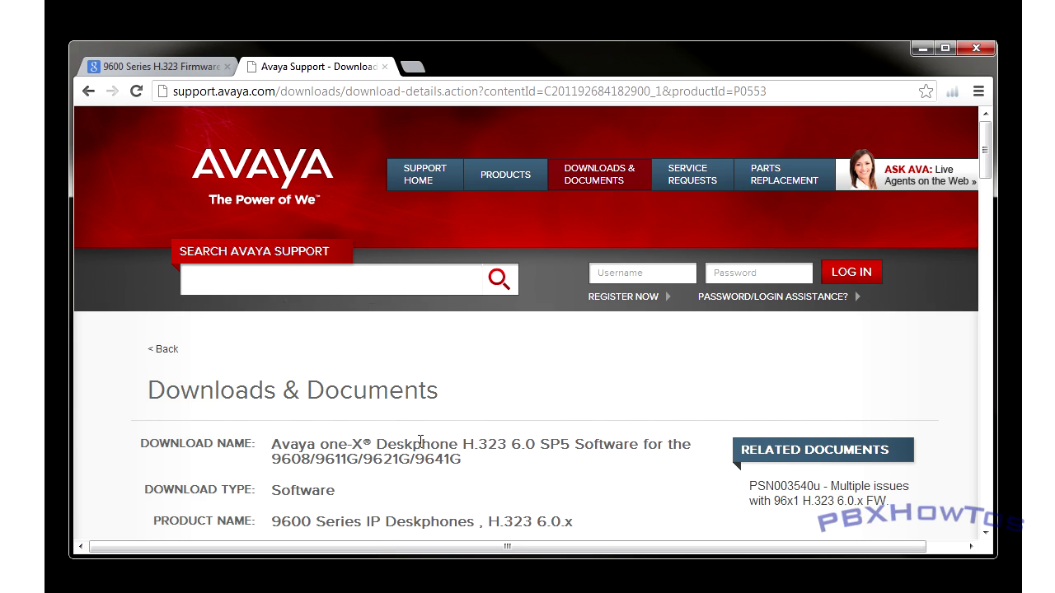
pyautogui.scroll(-2, 419, 402)
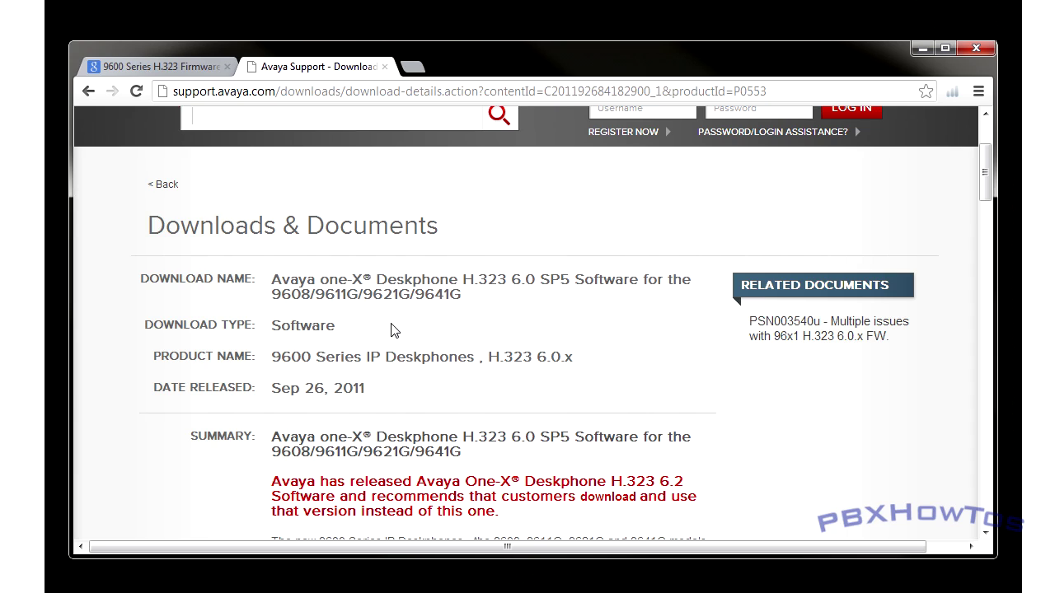
pyautogui.scroll(-1, 429, 313)
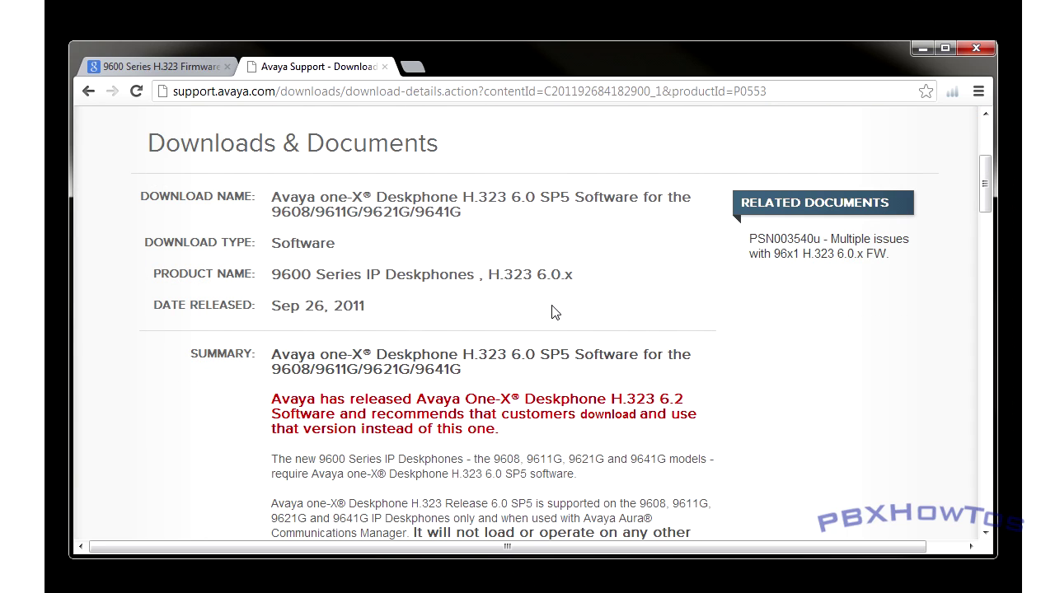
pyautogui.scroll(-2, 532, 326)
pyautogui.scroll(-4, 532, 328)
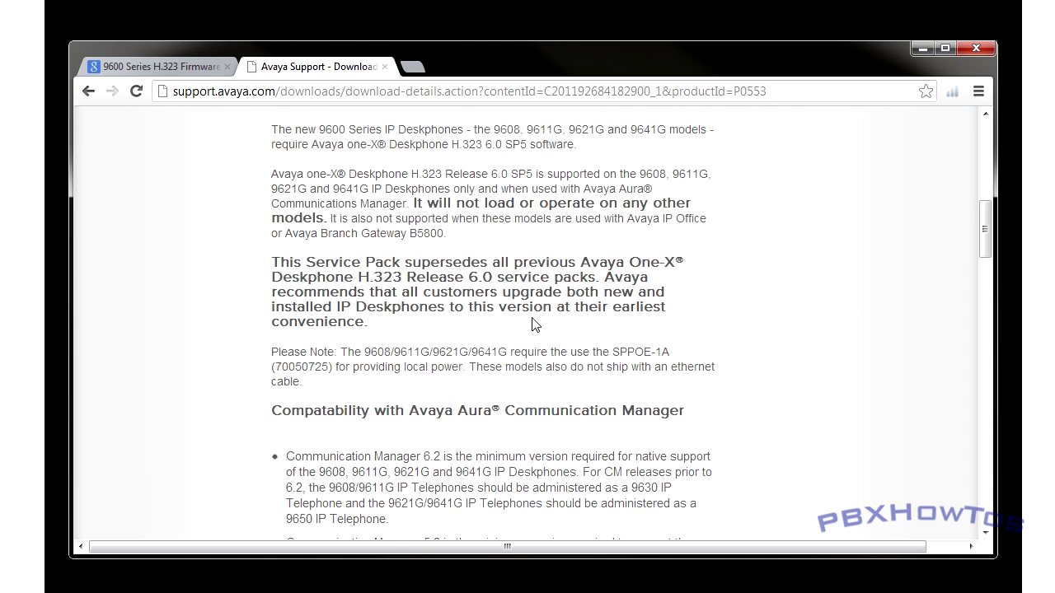
pyautogui.scroll(-2, 538, 331)
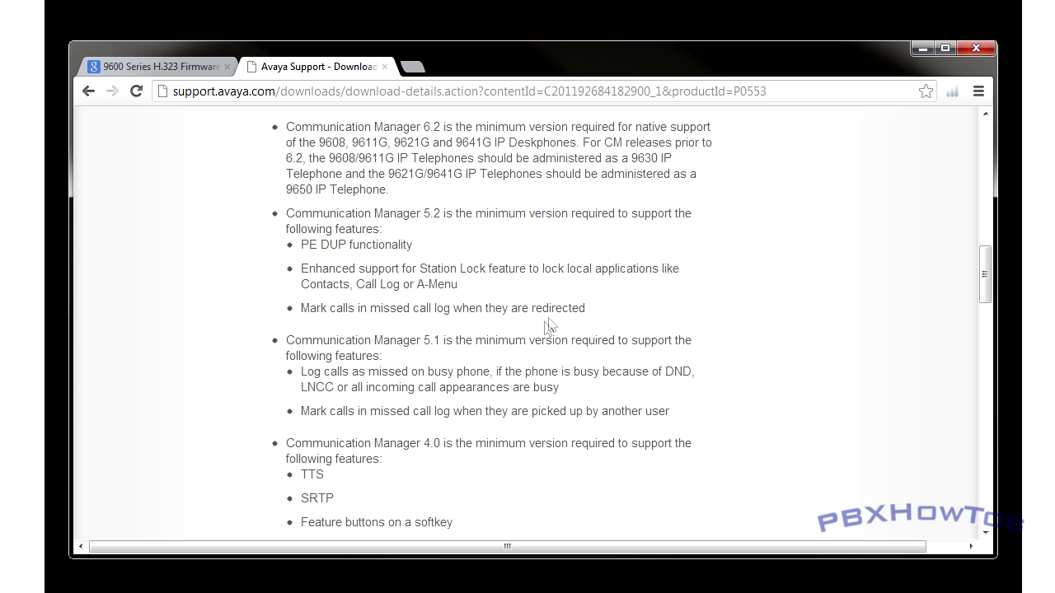
pyautogui.scroll(-2, 564, 306)
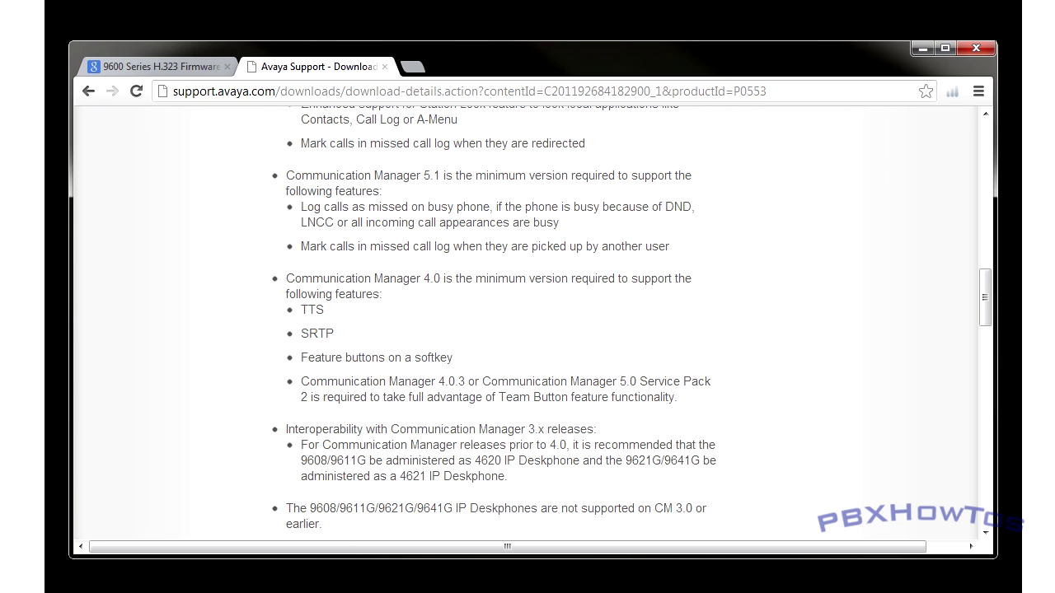